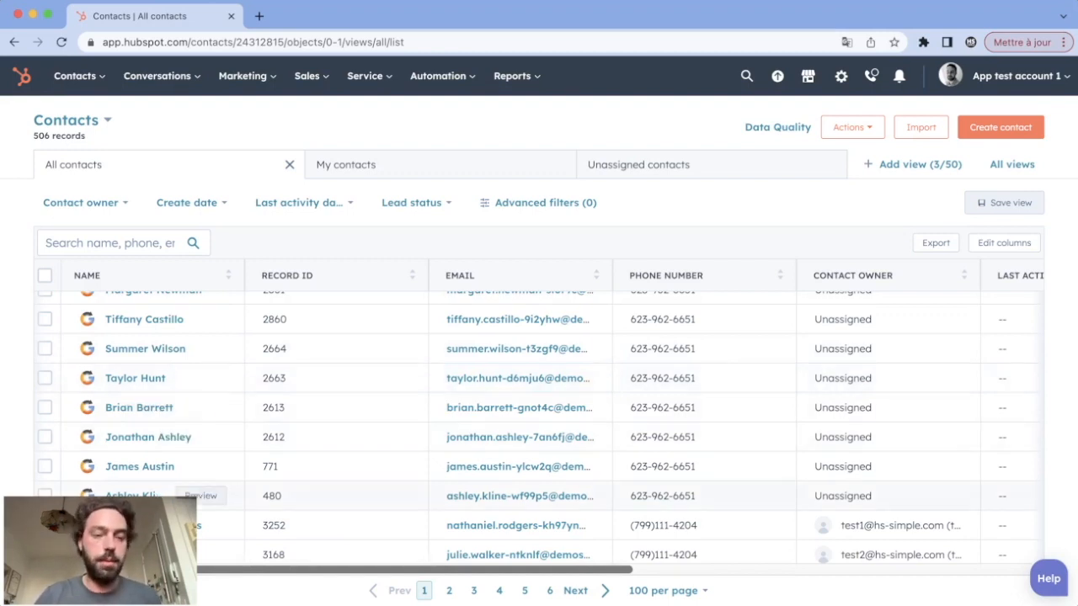
Open the record of the unassigned contact directly above the first owner-assigned contact in a new browser tab and switch to it
right_click(133, 497)
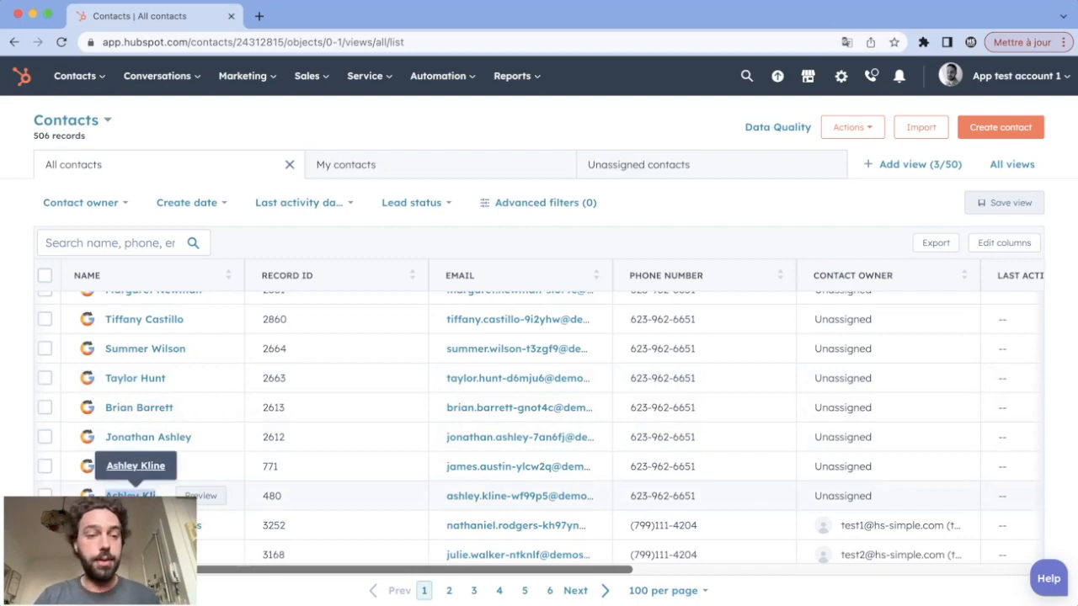
click(179, 380)
click(342, 17)
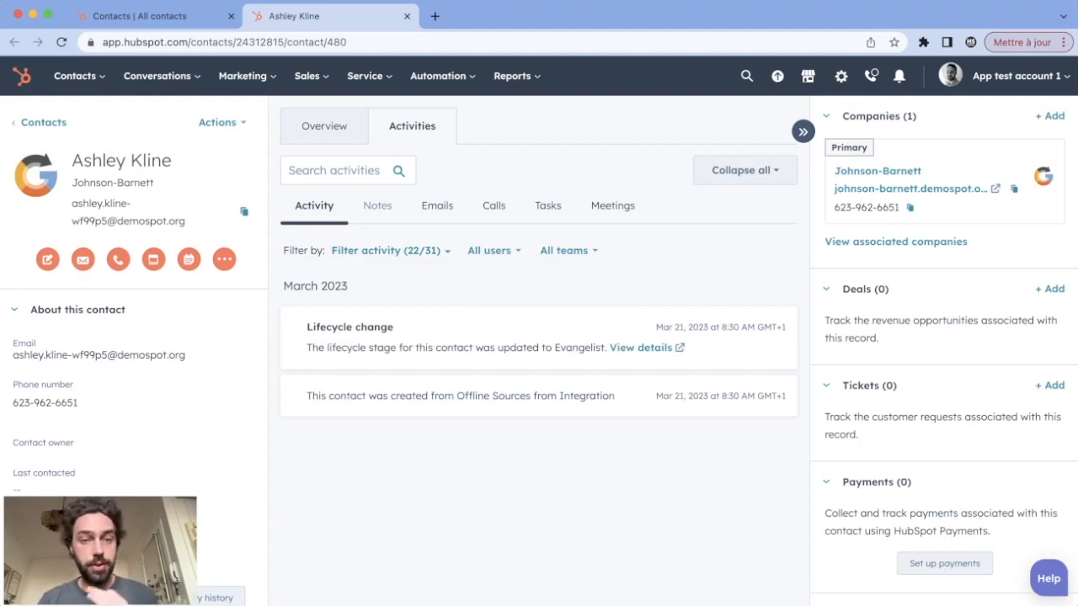
Create and save a note on this contact reading "This lead #needmoretime"
click(377, 207)
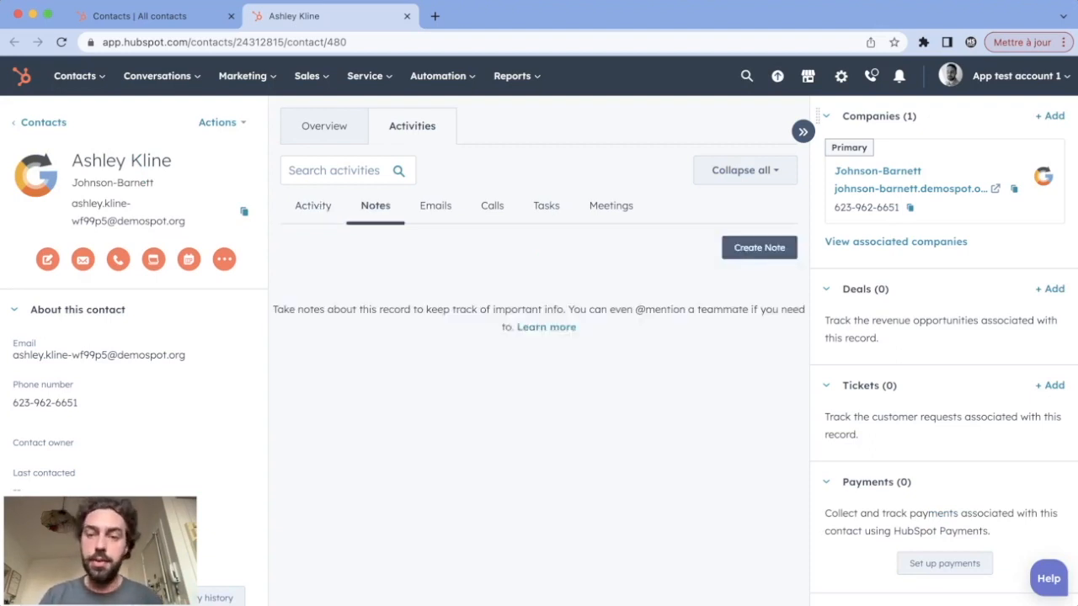
click(758, 248)
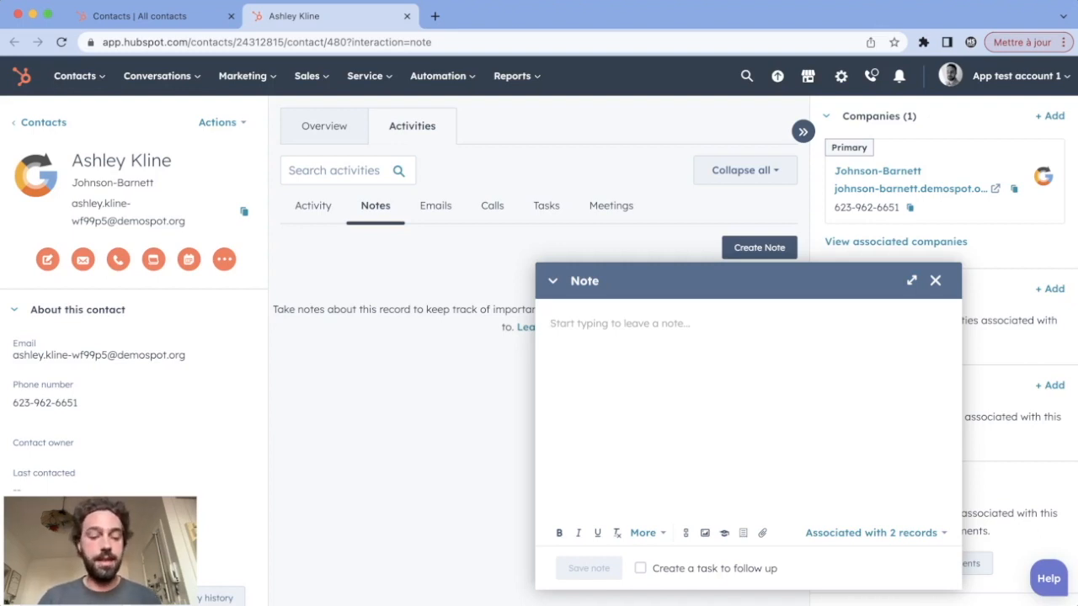
text(Thi)
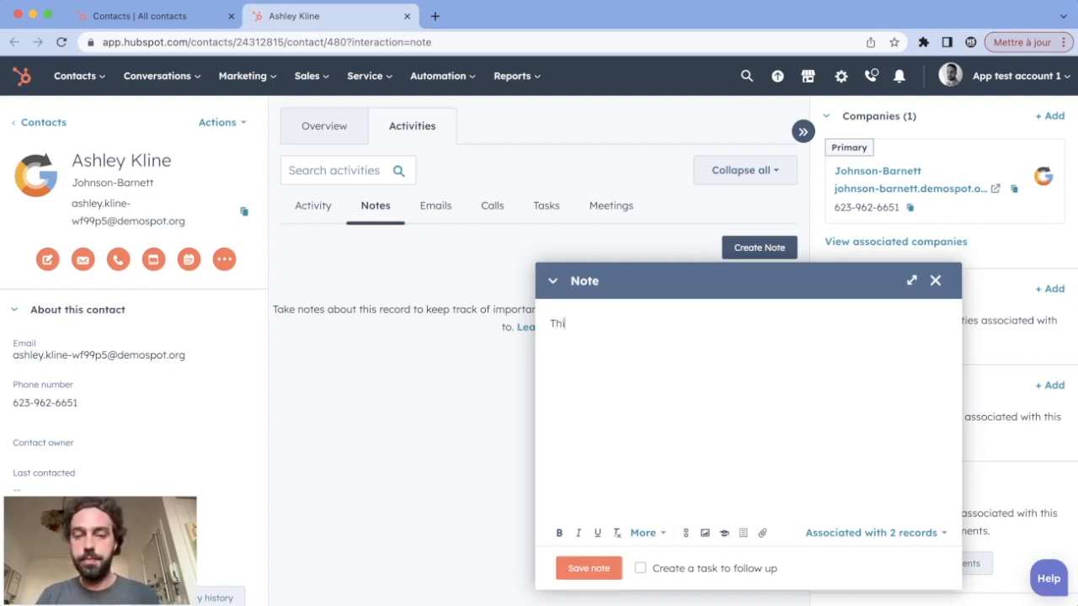
text(s lead more time)
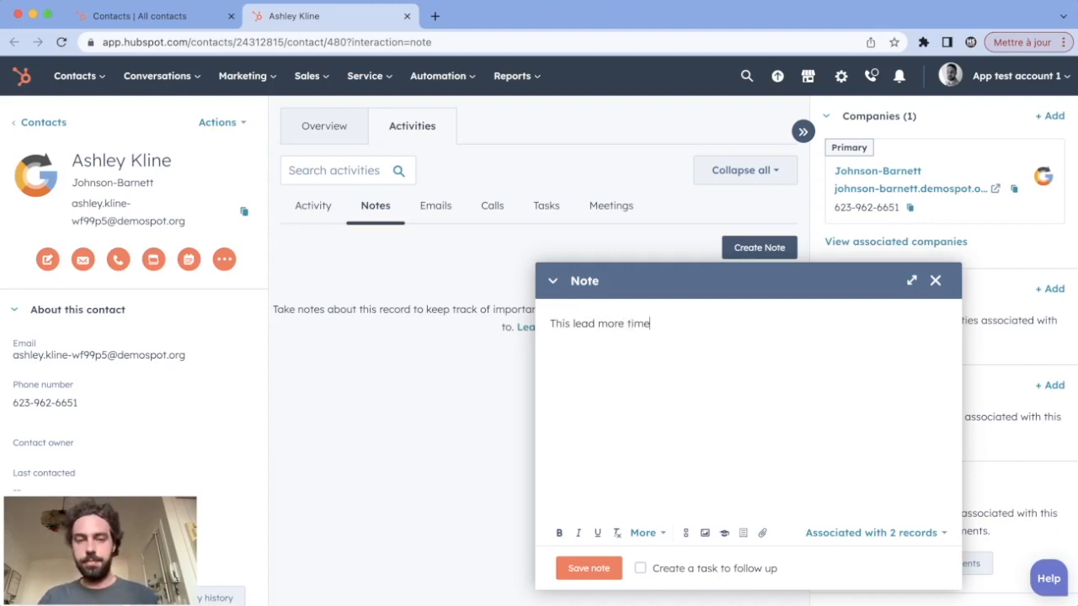
click(597, 323)
text(needs)
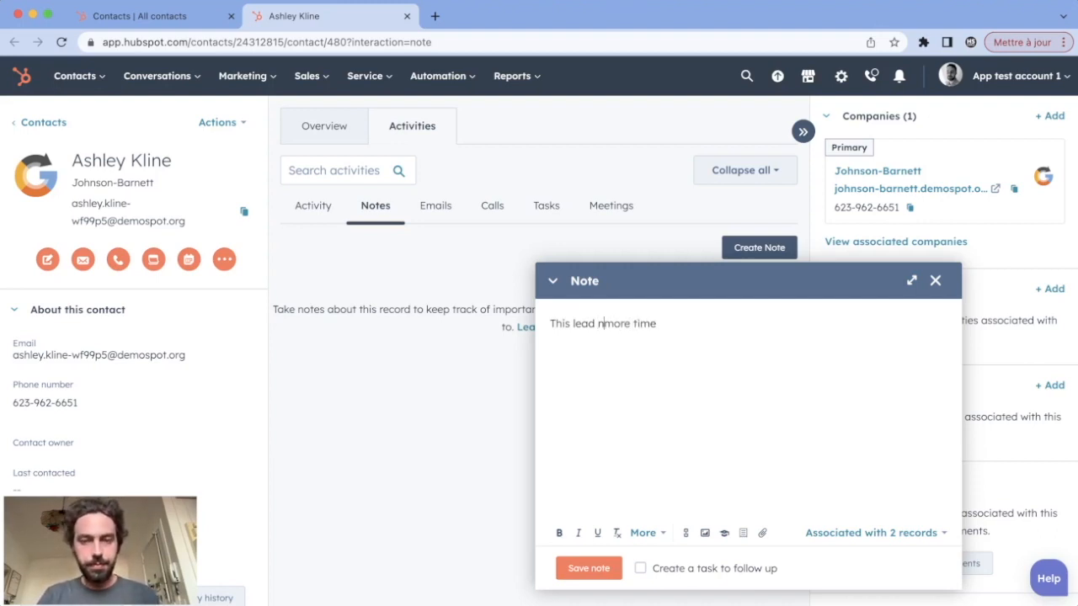
drag(684, 324, 598, 323)
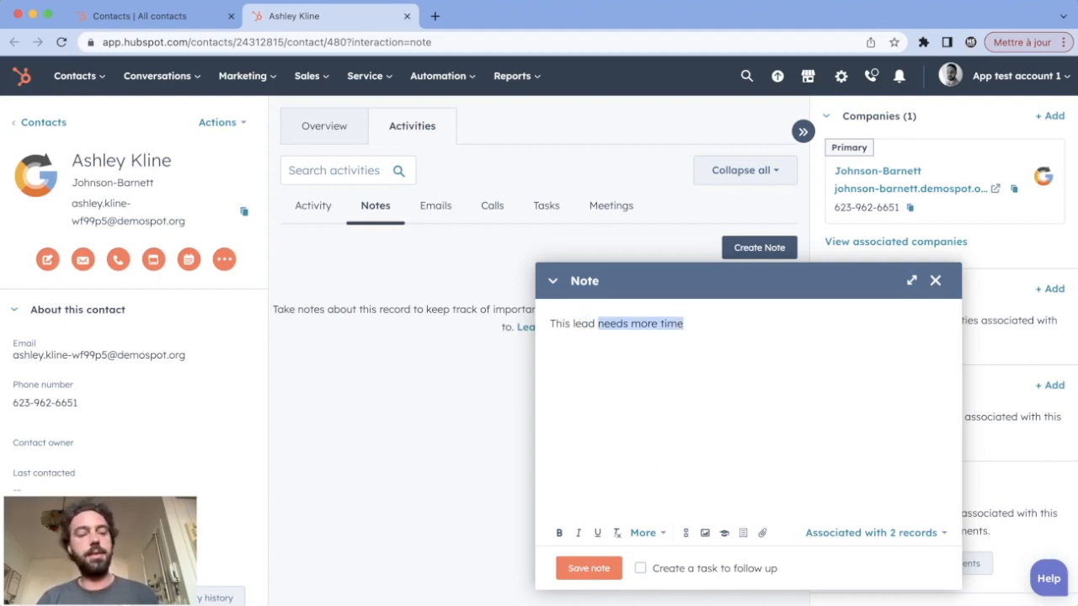
text(#n)
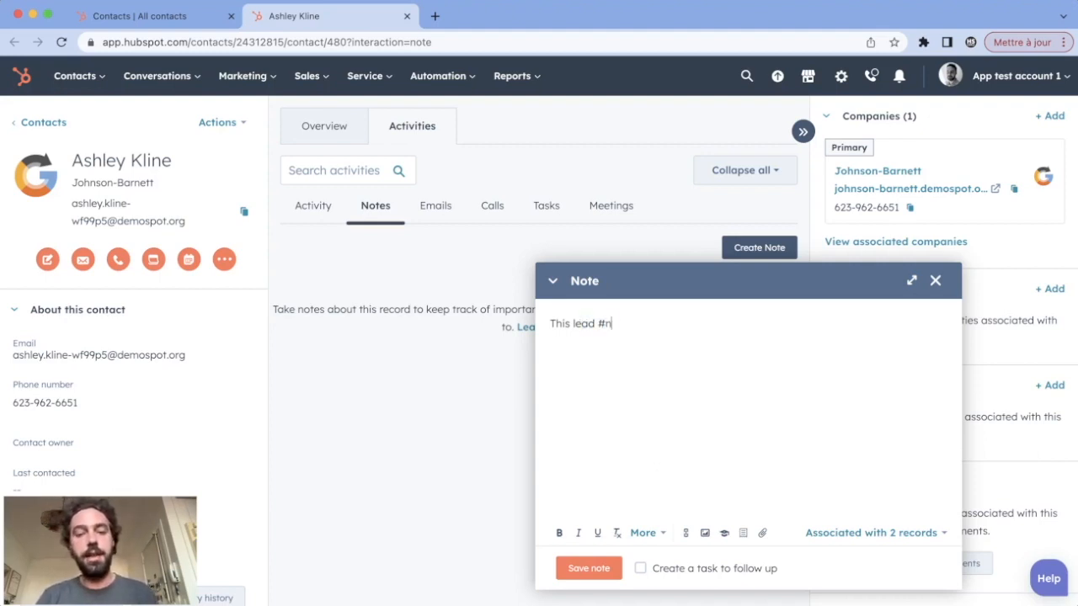
text(eedmoretime)
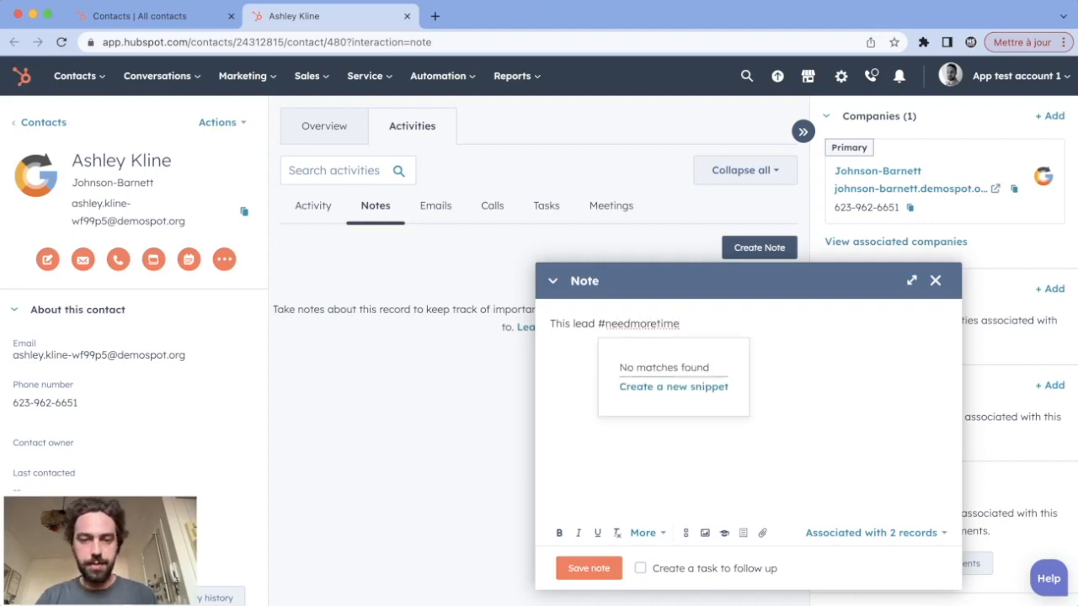
click(588, 569)
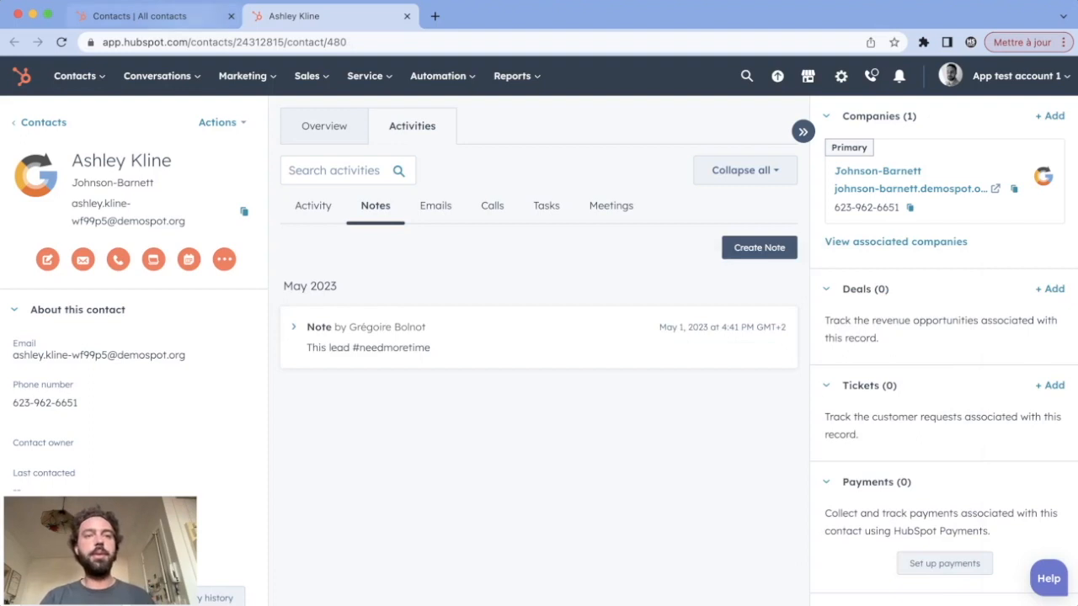
Return to the contacts list and search the whole account for "#needmoretime"
click(168, 16)
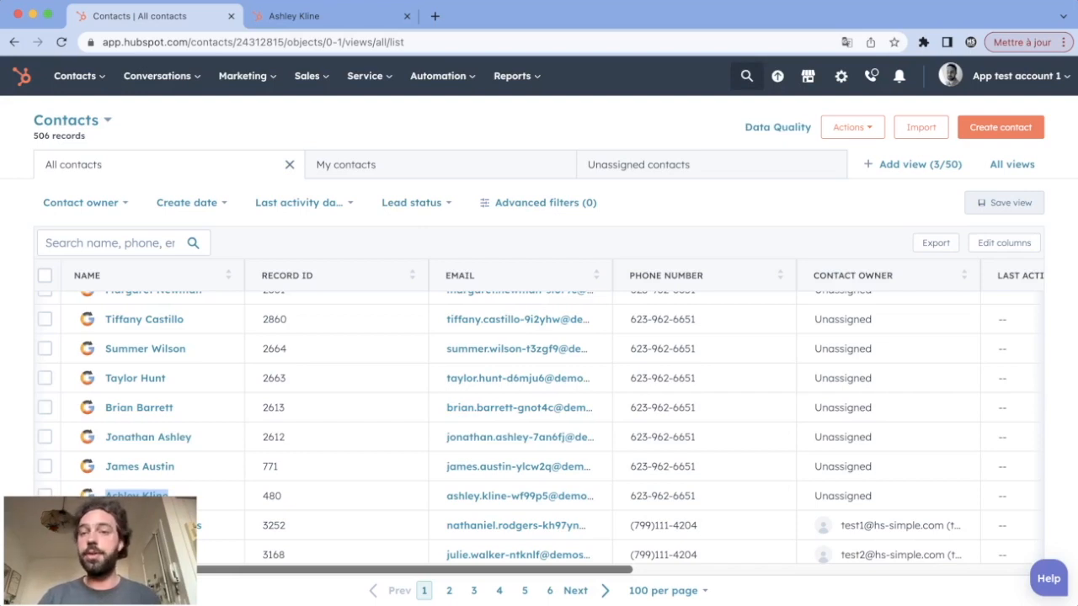
click(746, 76)
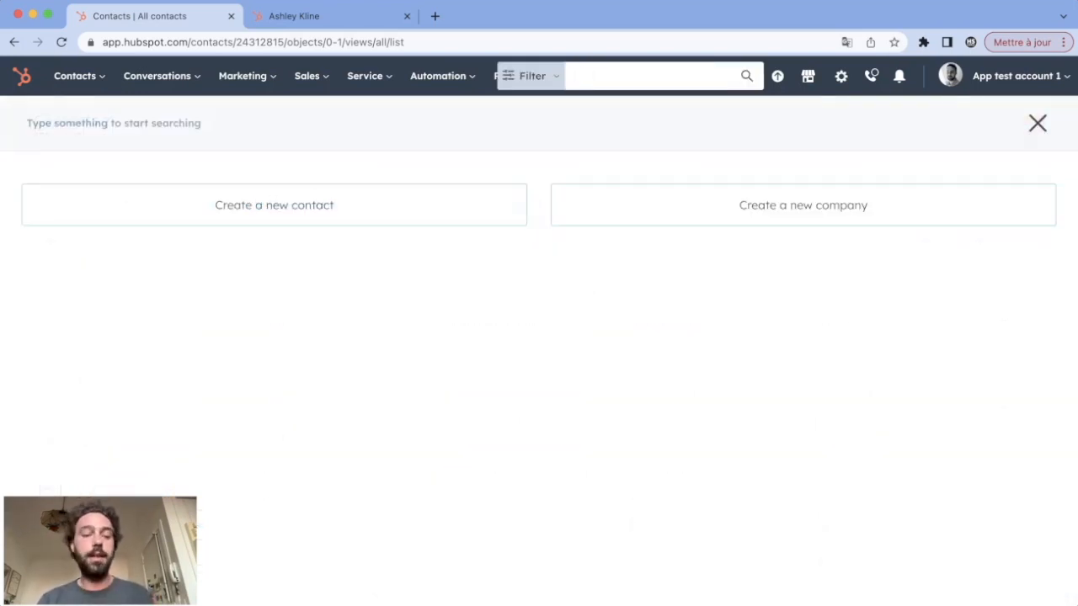
text(#needmoretime)
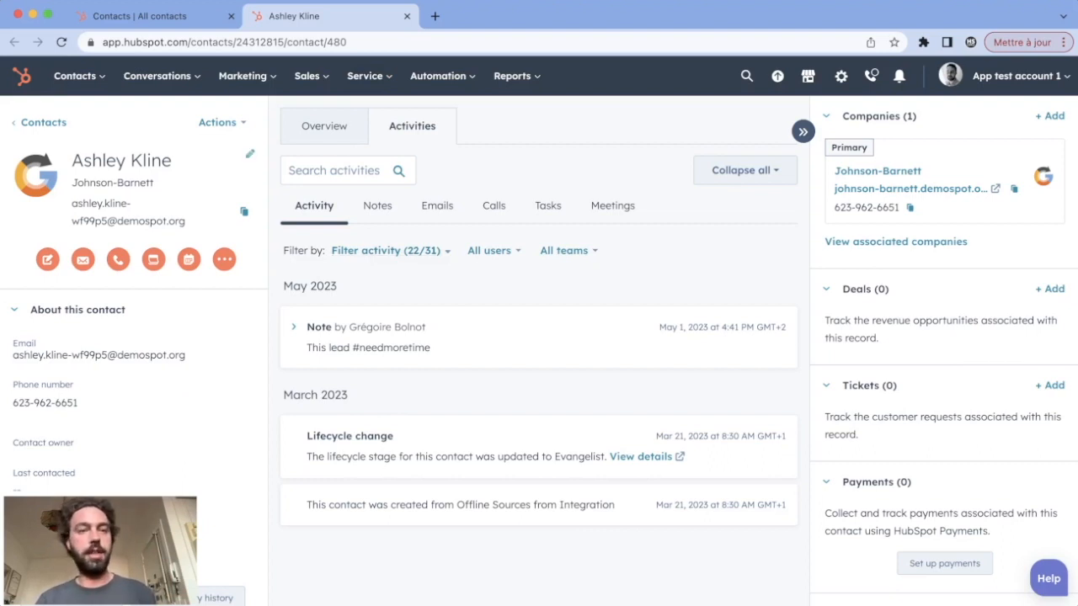
Find the Lead status property among all properties of the contact with the new note, set it to Open and save
click(217, 122)
click(243, 214)
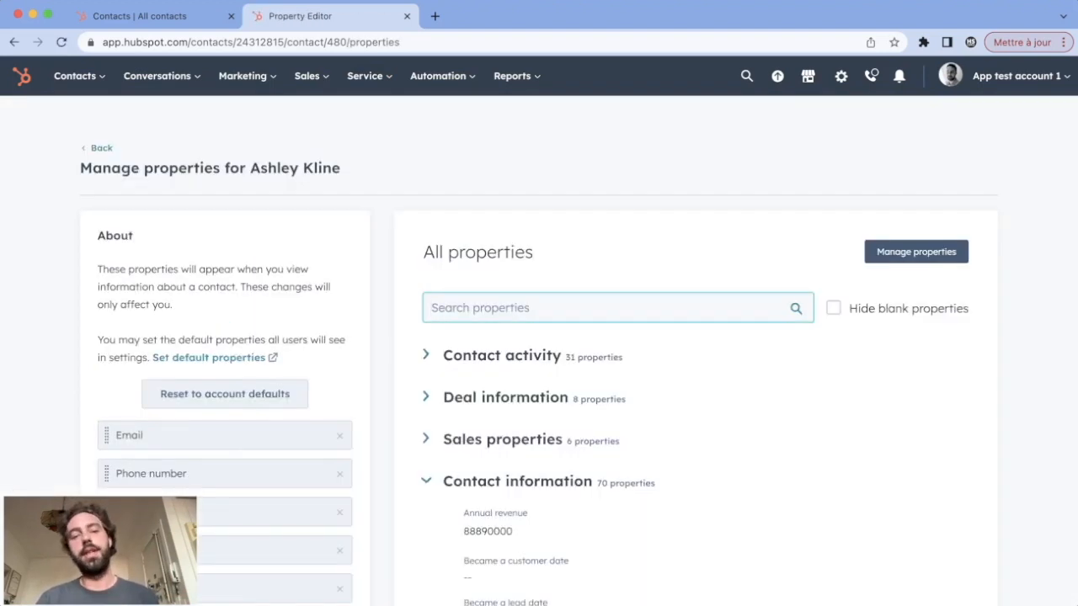
text(lead sta)
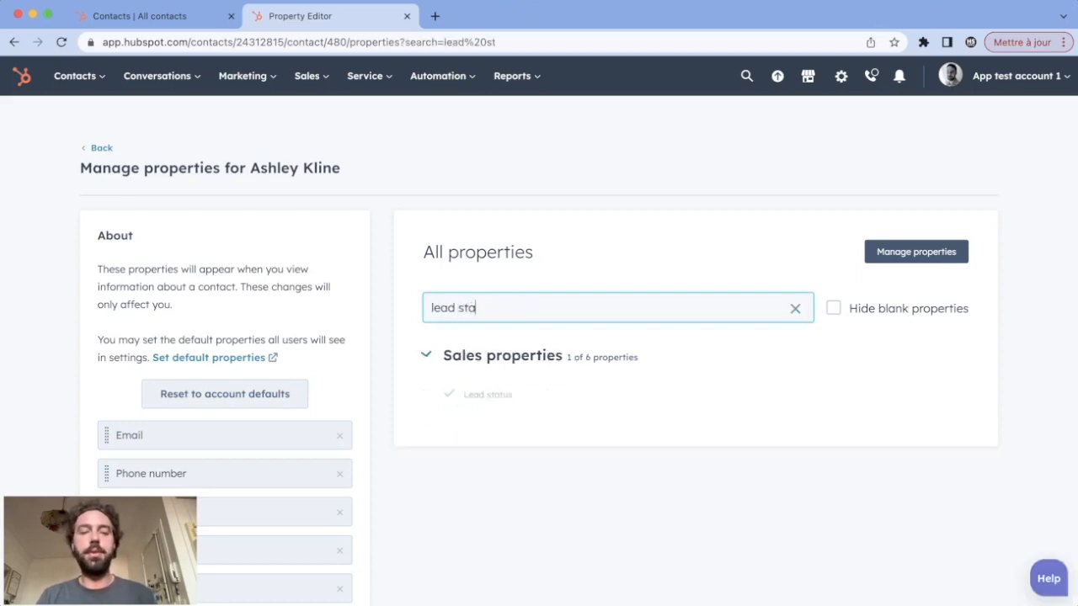
text(tu)
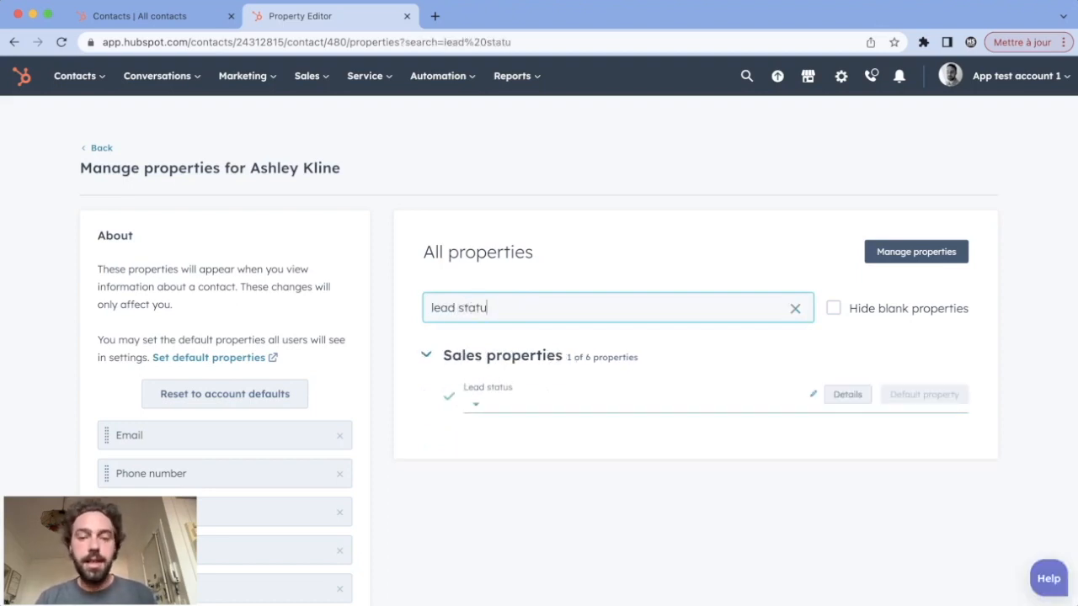
click(539, 399)
click(492, 298)
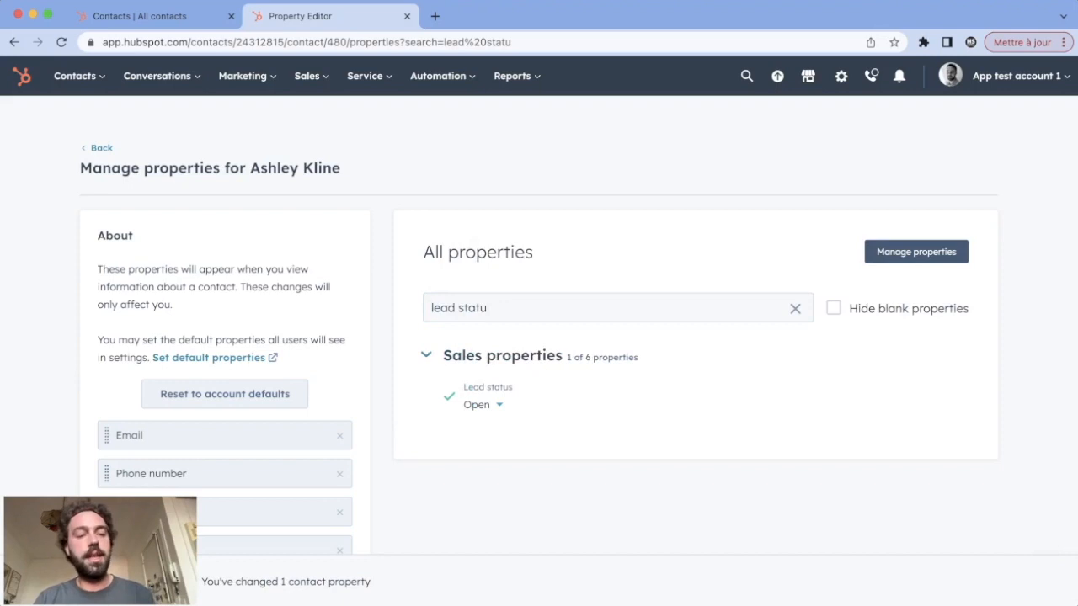
click(59, 581)
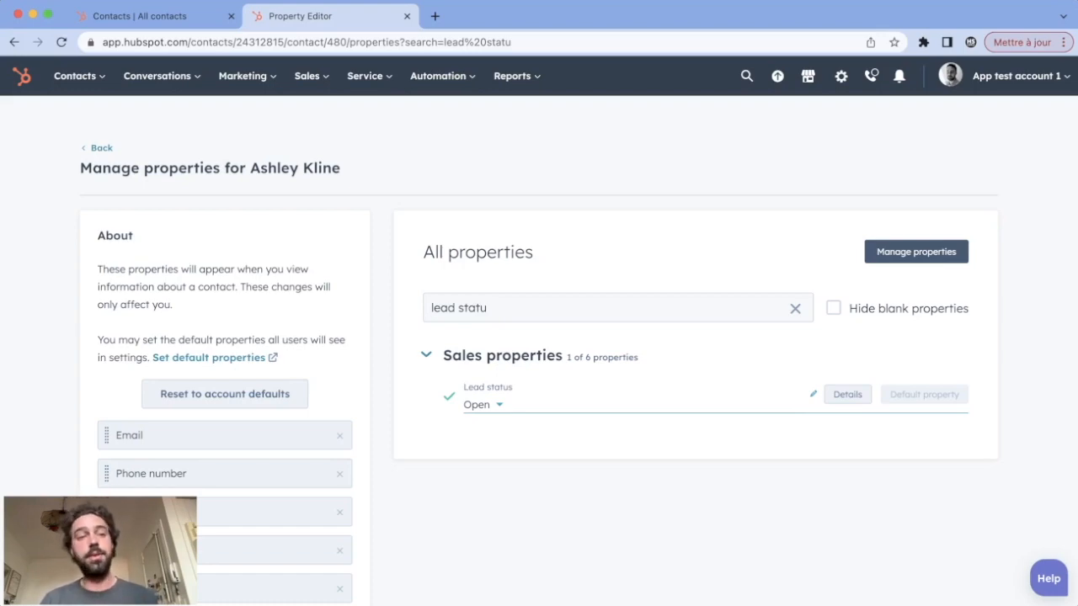
In the contacts list, set the Lead status of the fourth visible contact to In progress and of the sixth to Open deal
click(152, 16)
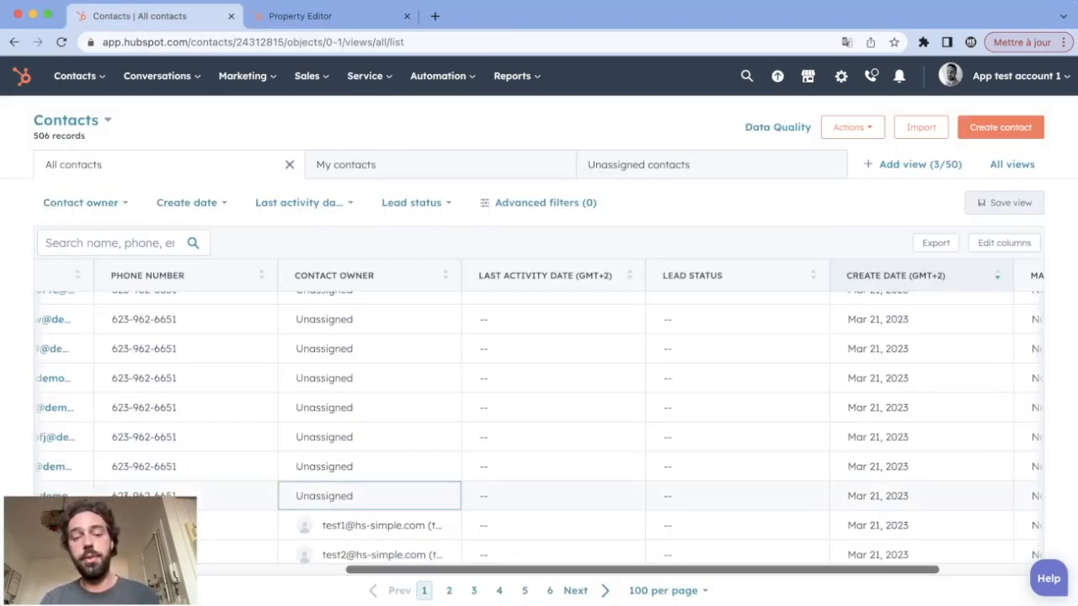
scroll(370, 471, left, 10)
scroll(370, 472, down, 10)
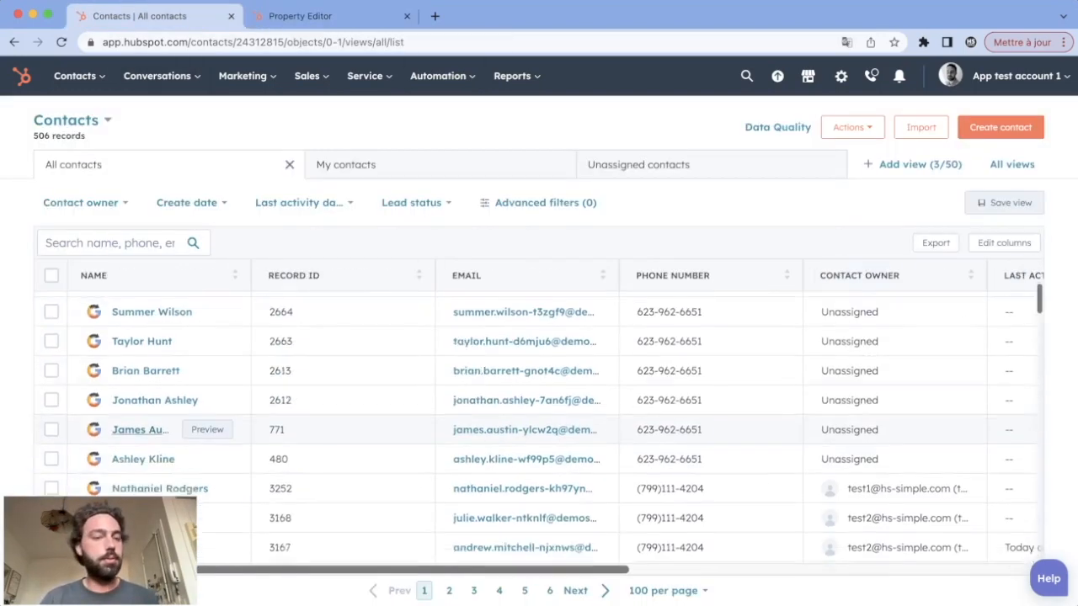
scroll(143, 421, up, 2)
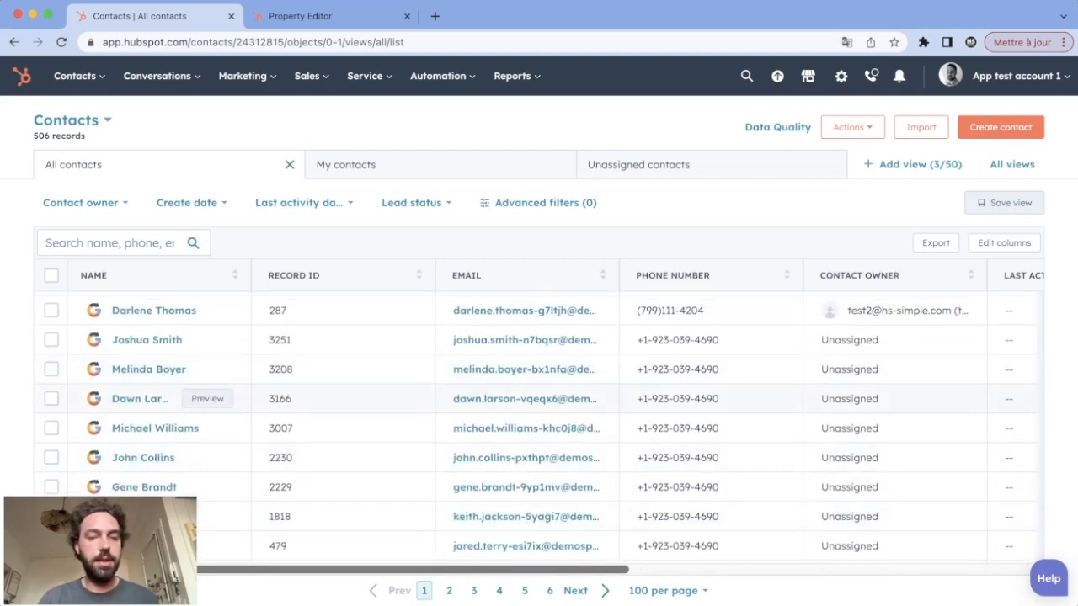
scroll(581, 399, right, 10)
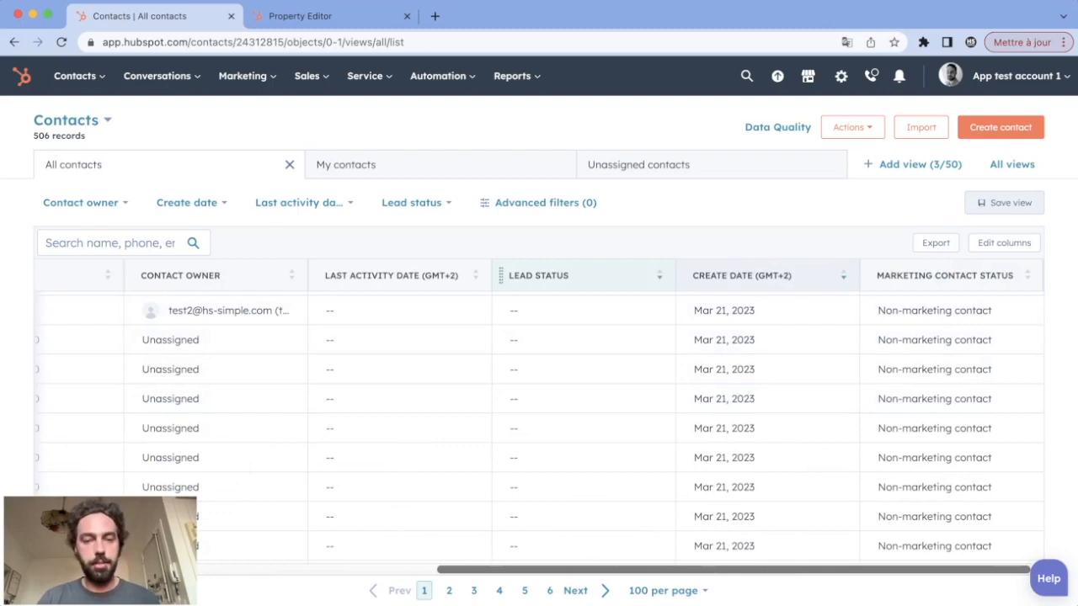
click(581, 399)
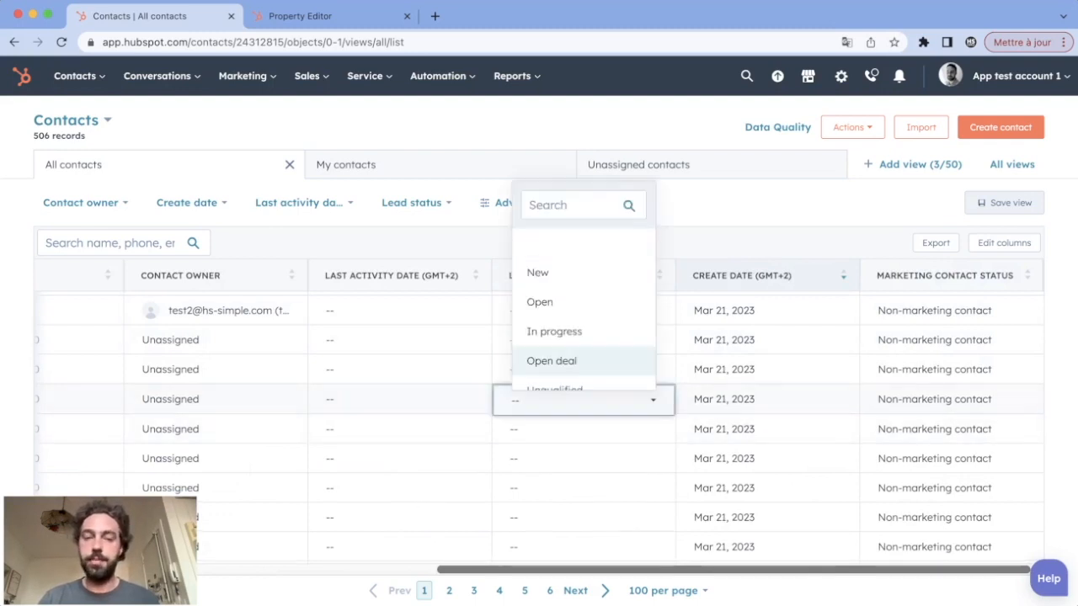
click(554, 331)
click(581, 458)
click(551, 420)
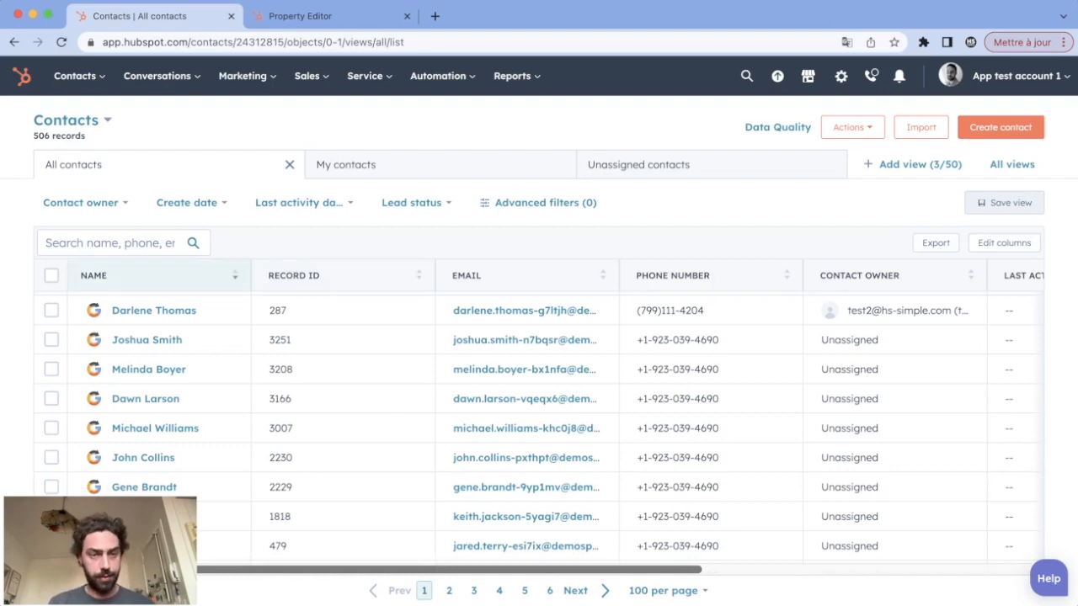
Review the available and selected columns of the contacts list, then leave the column settings without changes
scroll(539, 379, right, 5)
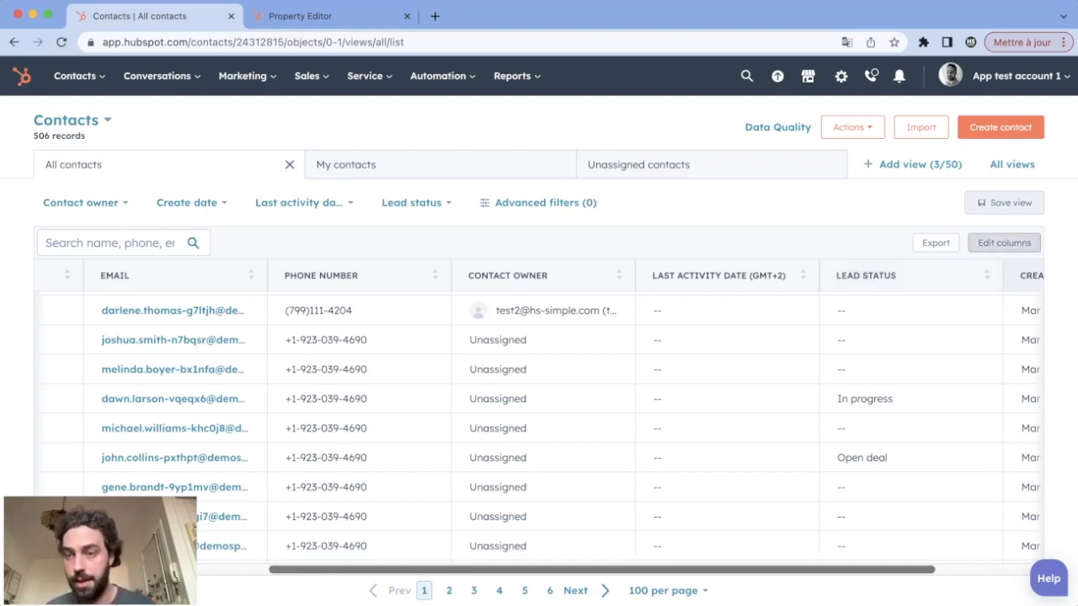
click(1003, 242)
scroll(740, 340, down, 1)
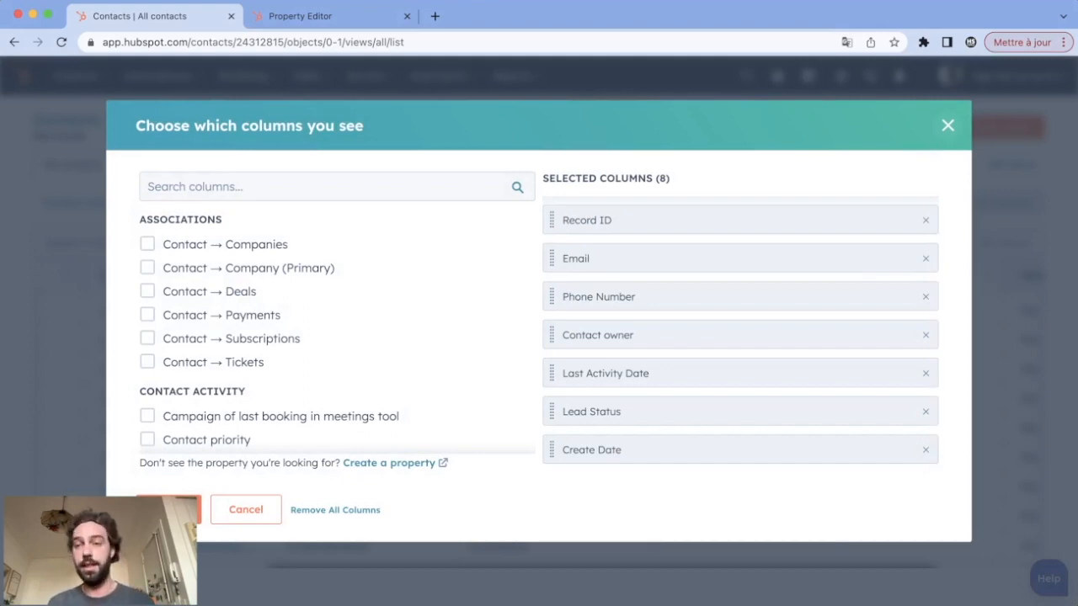
key(Escape)
scroll(710, 458, left, 4)
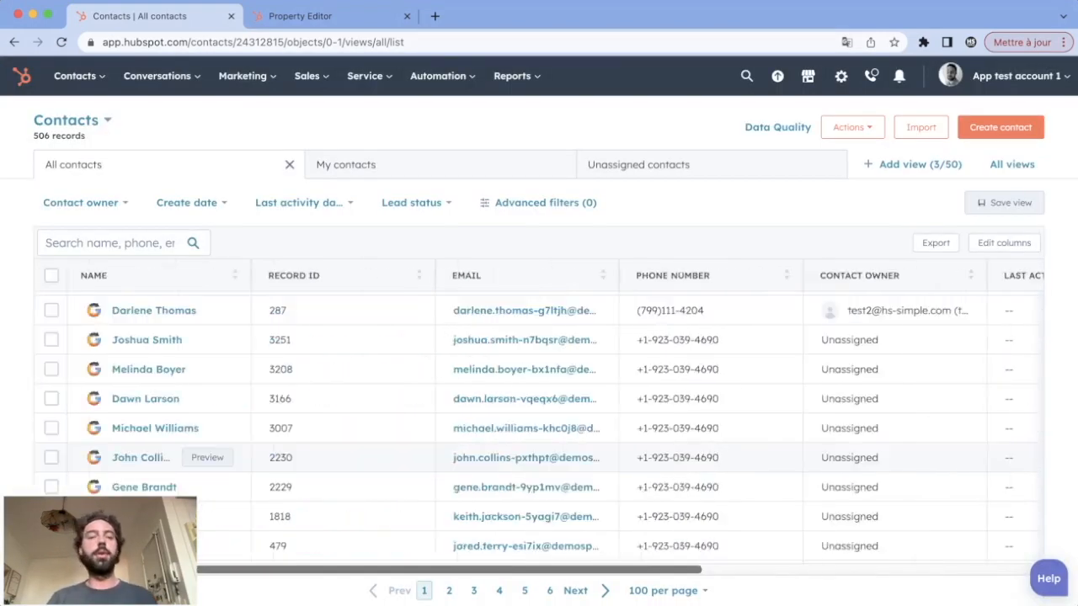
Add an advanced filter to the contacts list requiring that Marketing contact status is known
scroll(710, 458, down, 1)
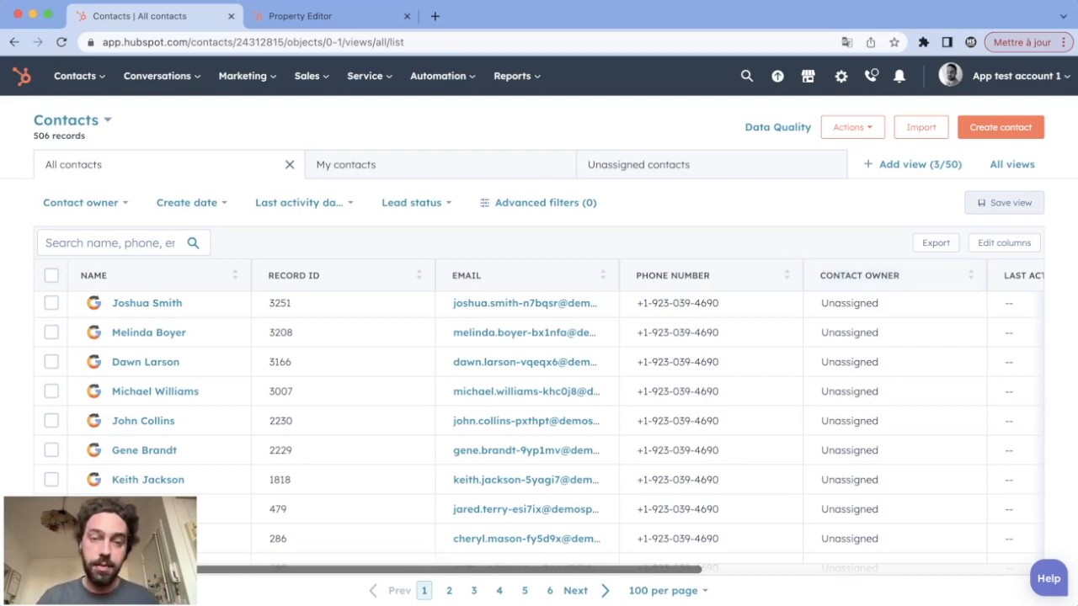
click(546, 202)
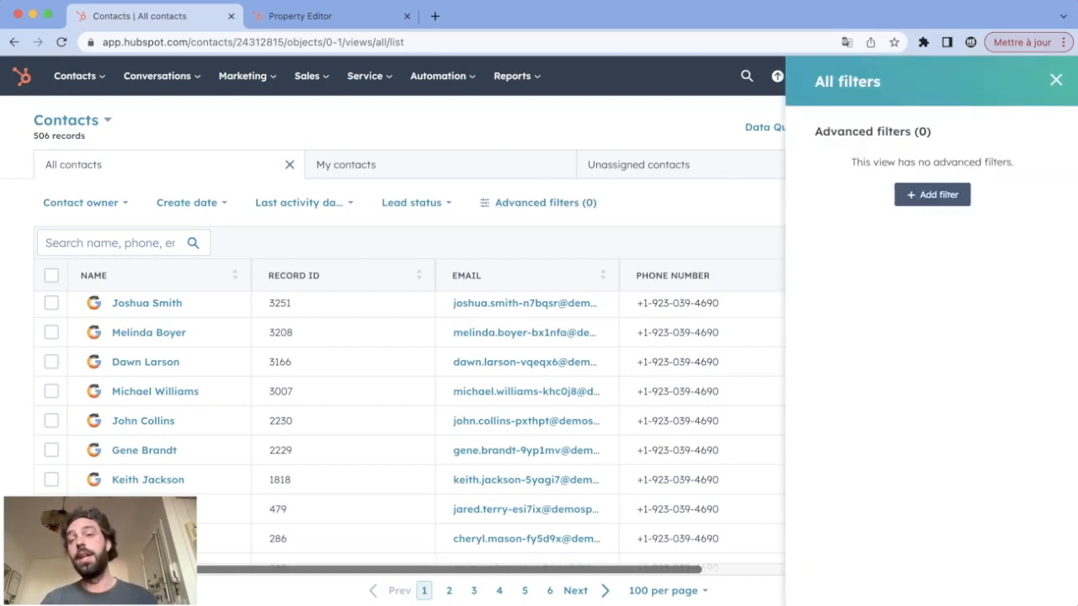
click(932, 194)
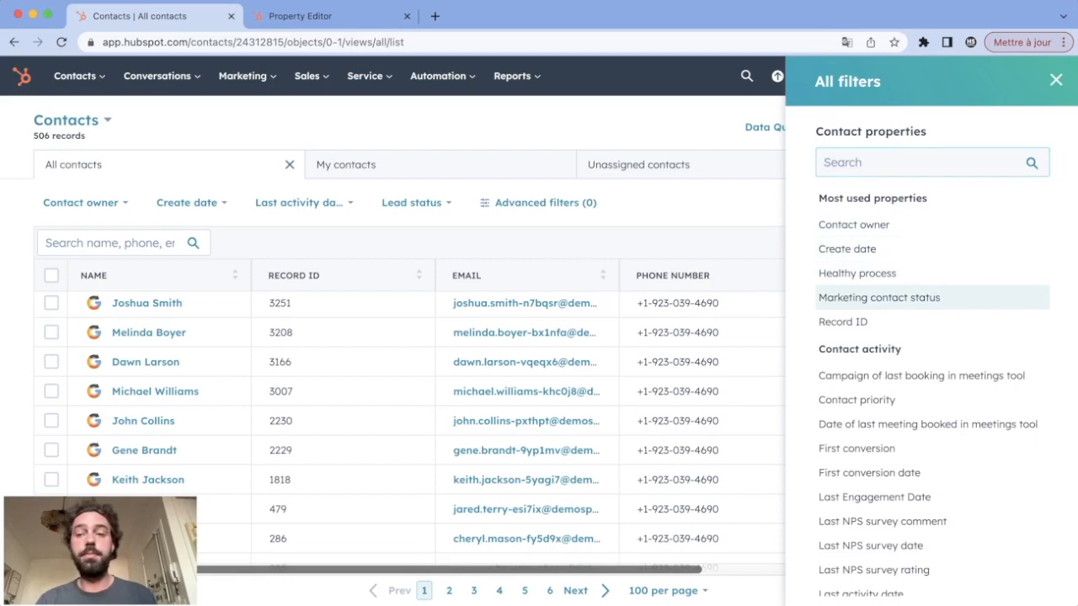
click(879, 297)
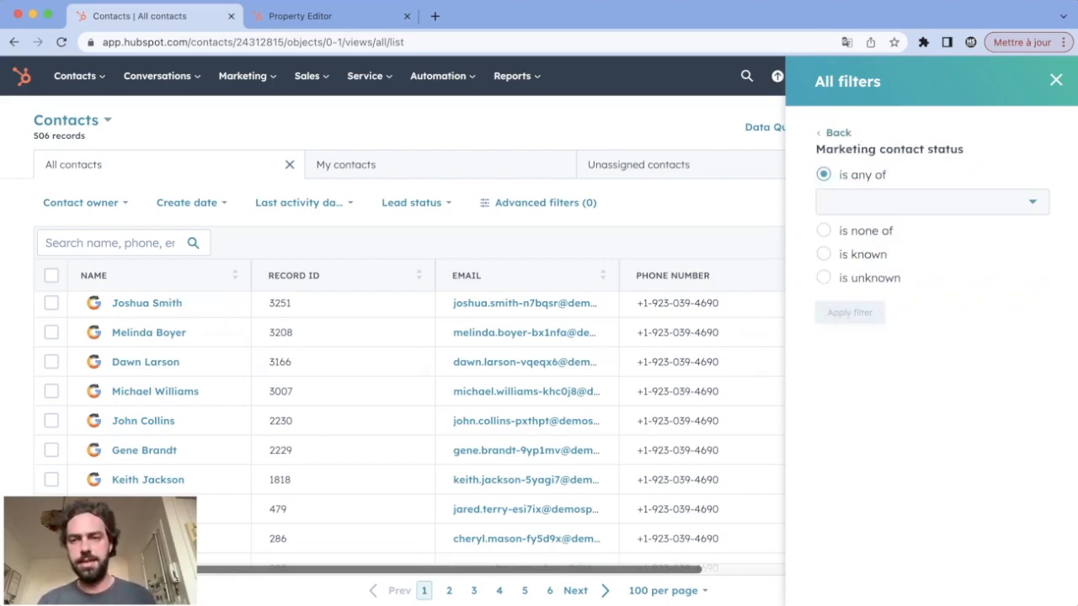
click(823, 253)
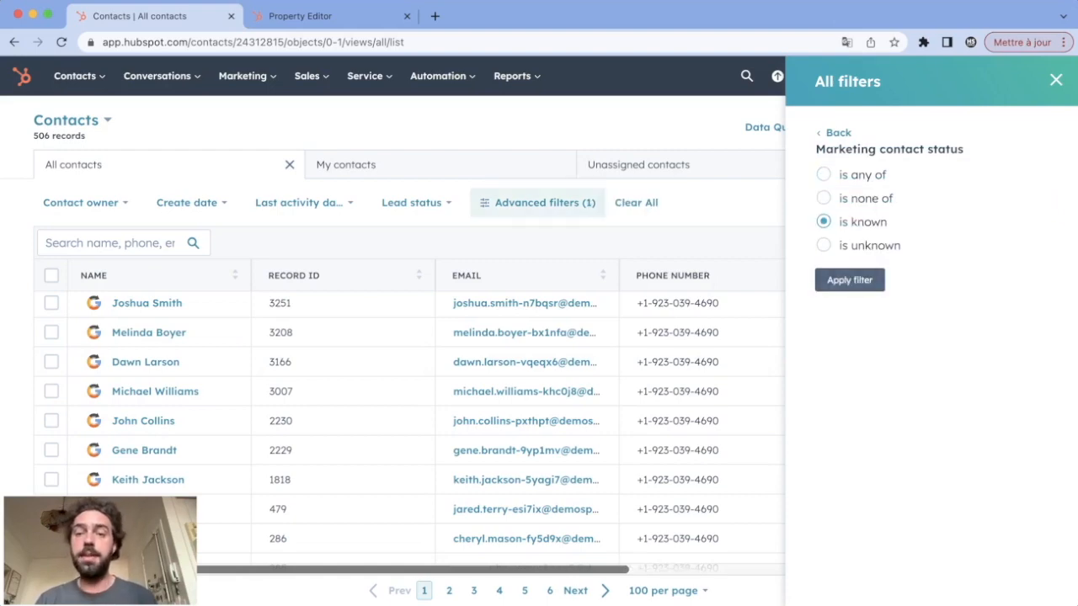
click(850, 279)
click(1056, 80)
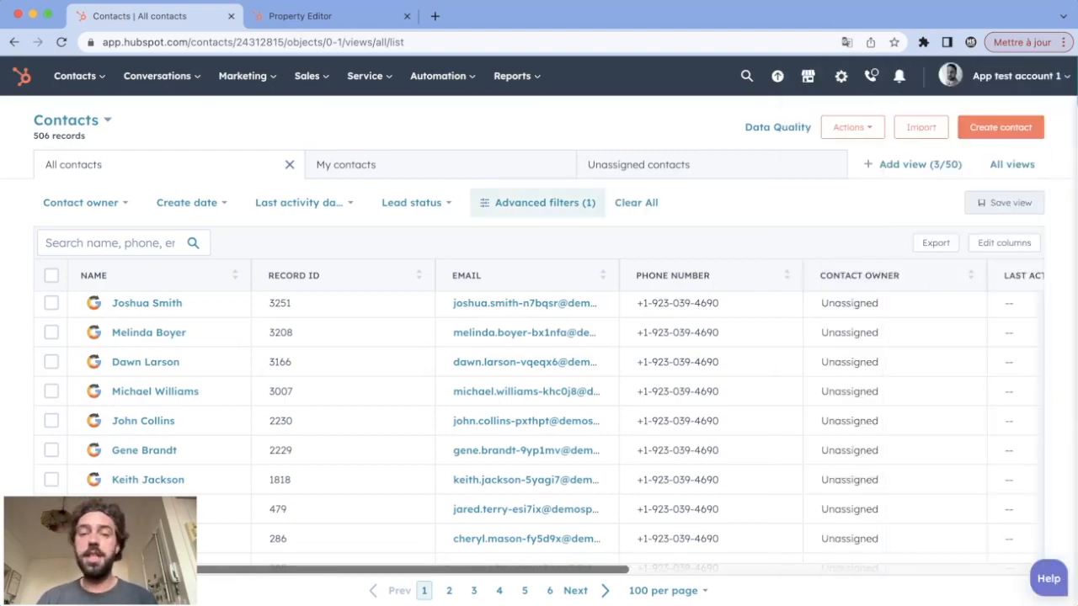
scroll(210, 450, right, 10)
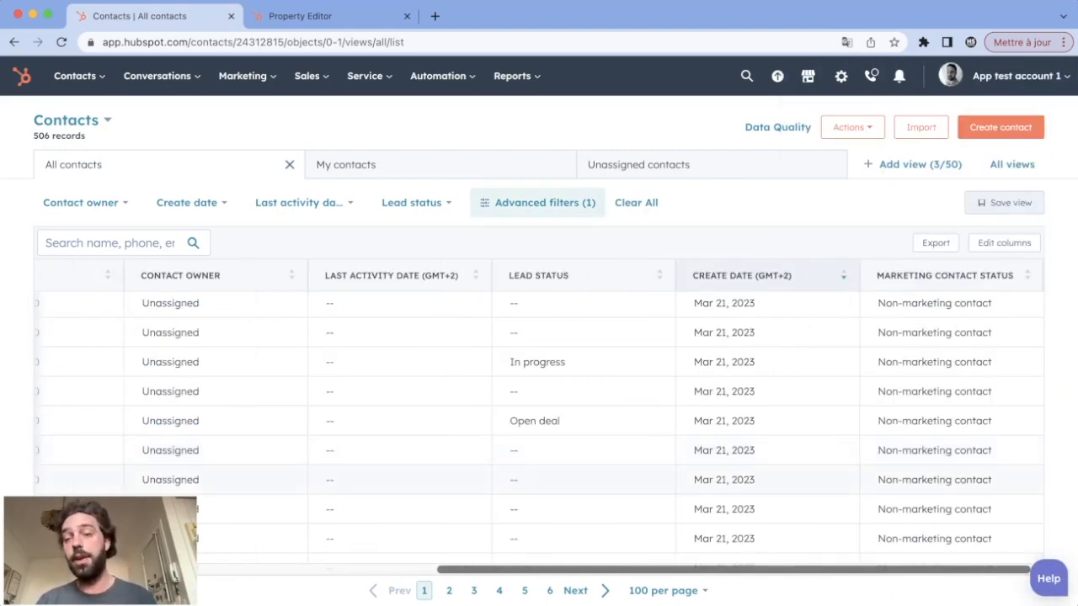
Change the advanced Marketing contact status filter to is any of Non-marketing contact and update it
scroll(538, 429, down, 10)
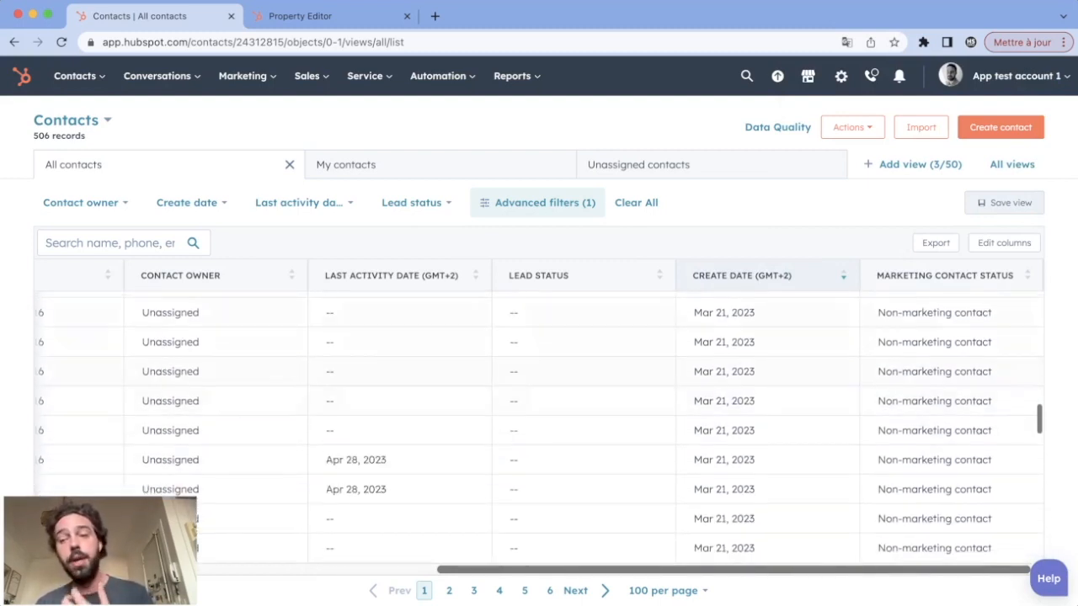
scroll(539, 463, up, 1)
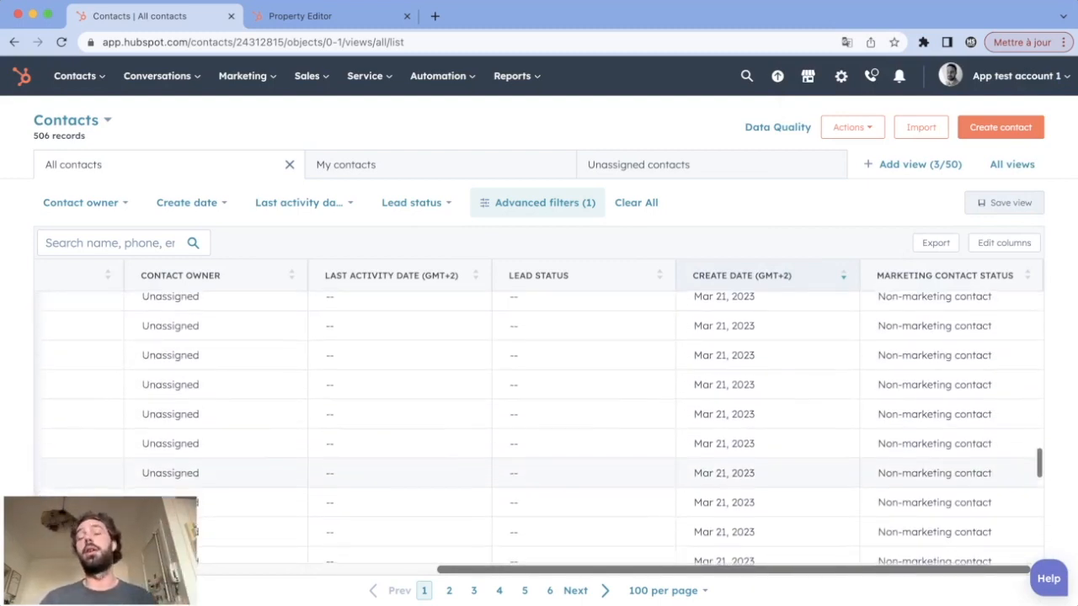
scroll(538, 430, up, 1)
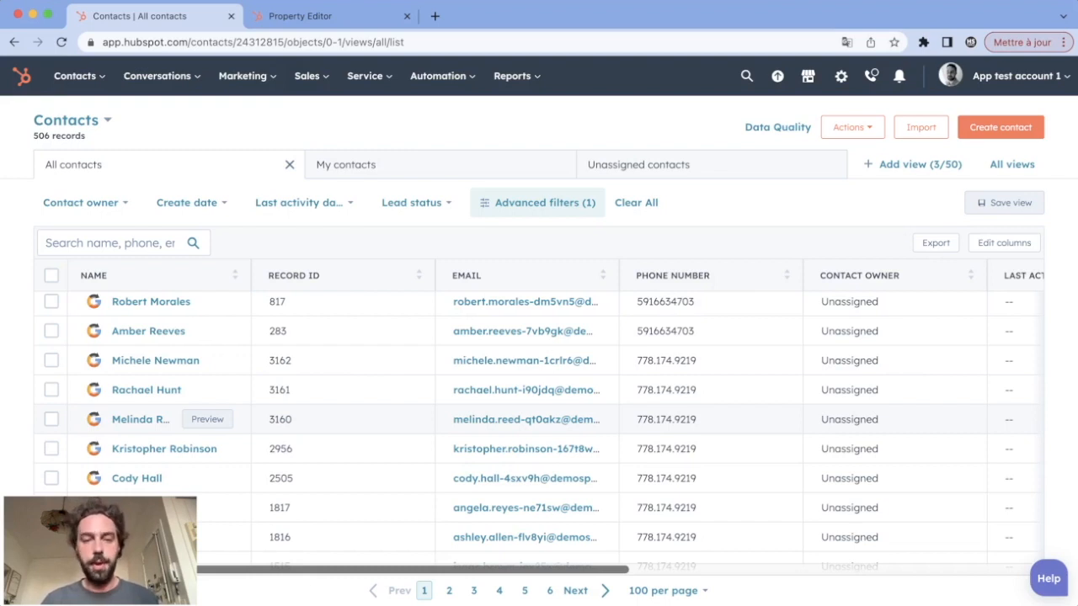
click(537, 202)
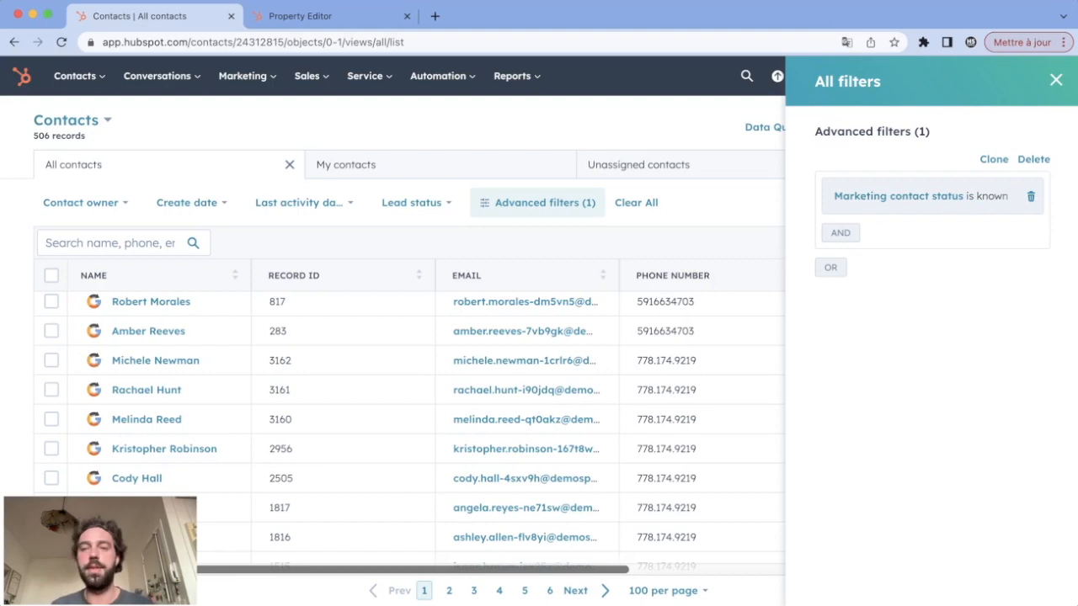
click(898, 196)
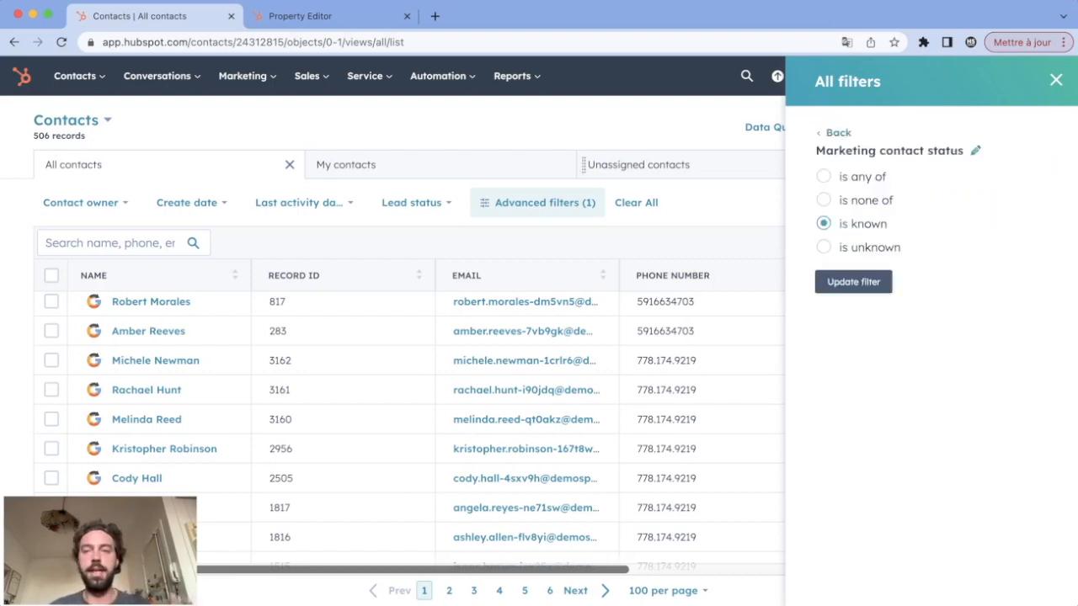
click(823, 200)
click(824, 176)
click(927, 203)
click(915, 271)
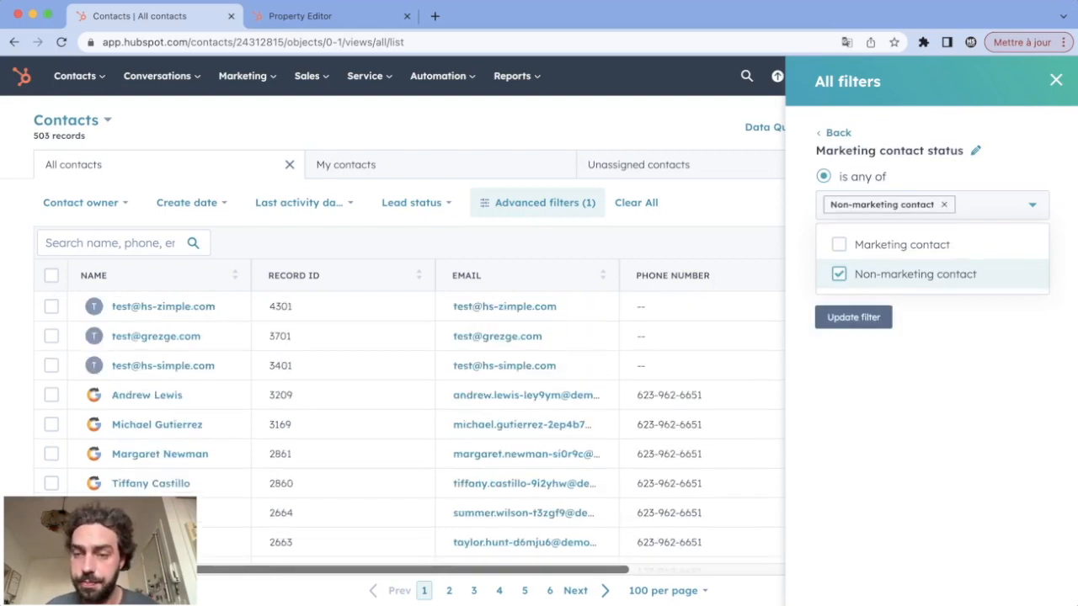
click(852, 314)
Add a second advanced filter requiring that Create date is This year, apply it and close the filters
click(840, 250)
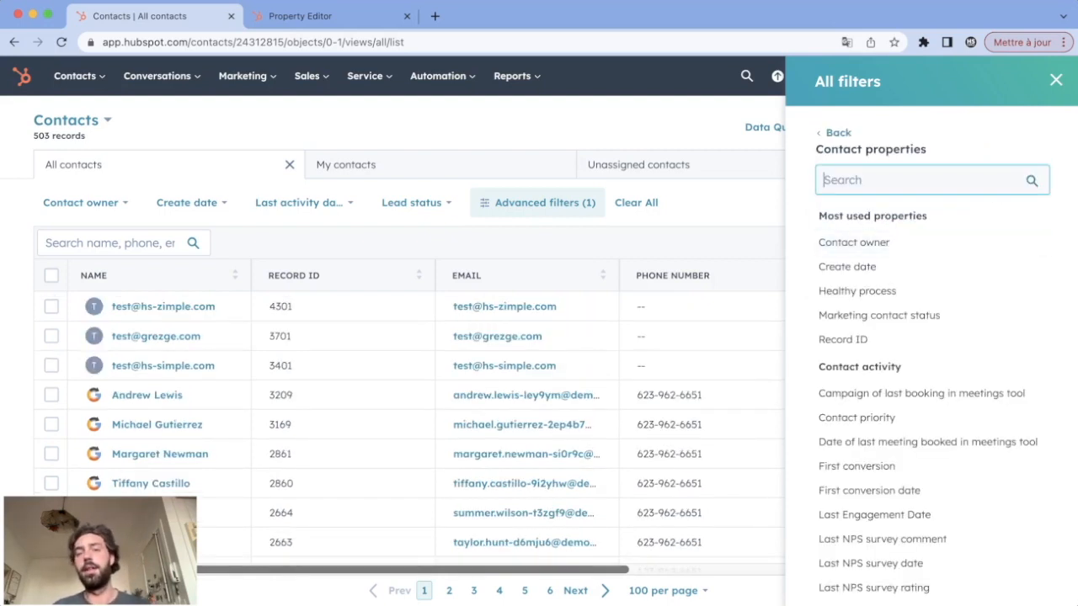
click(849, 264)
click(930, 221)
text(year)
click(852, 303)
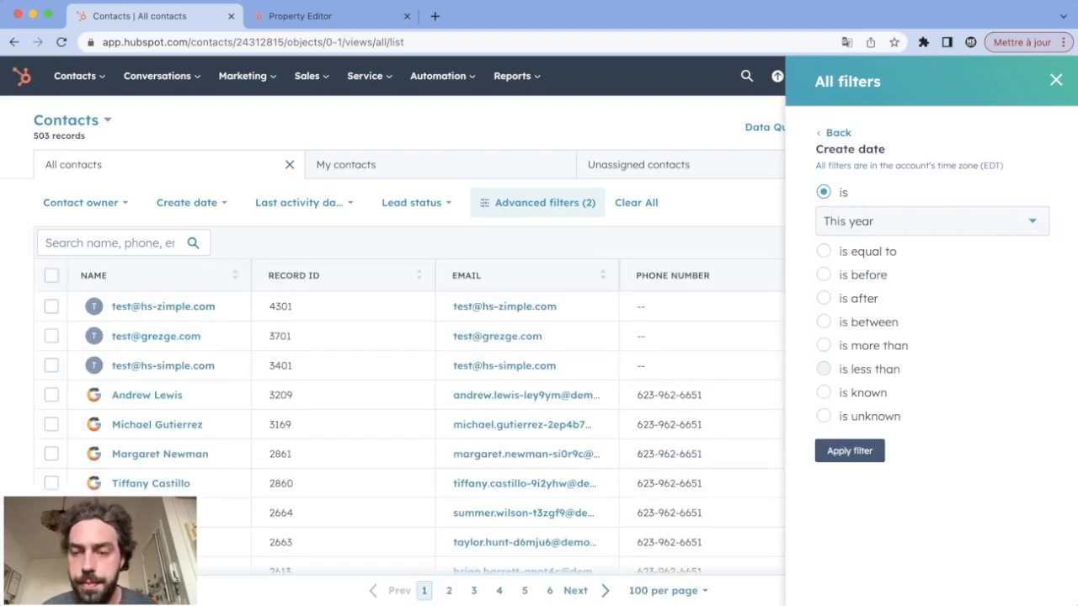
click(850, 451)
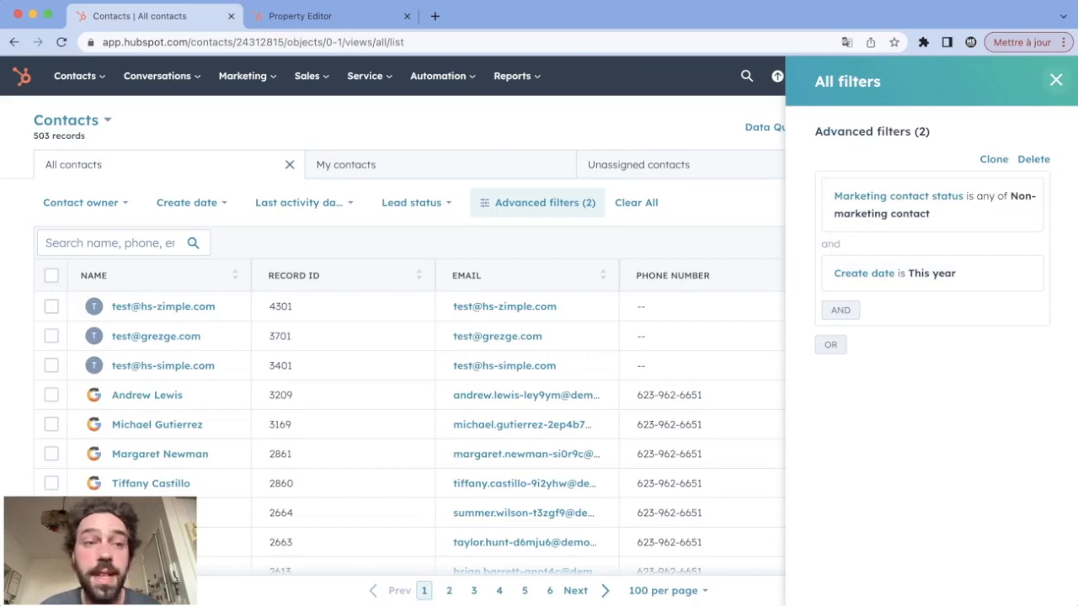
click(1056, 80)
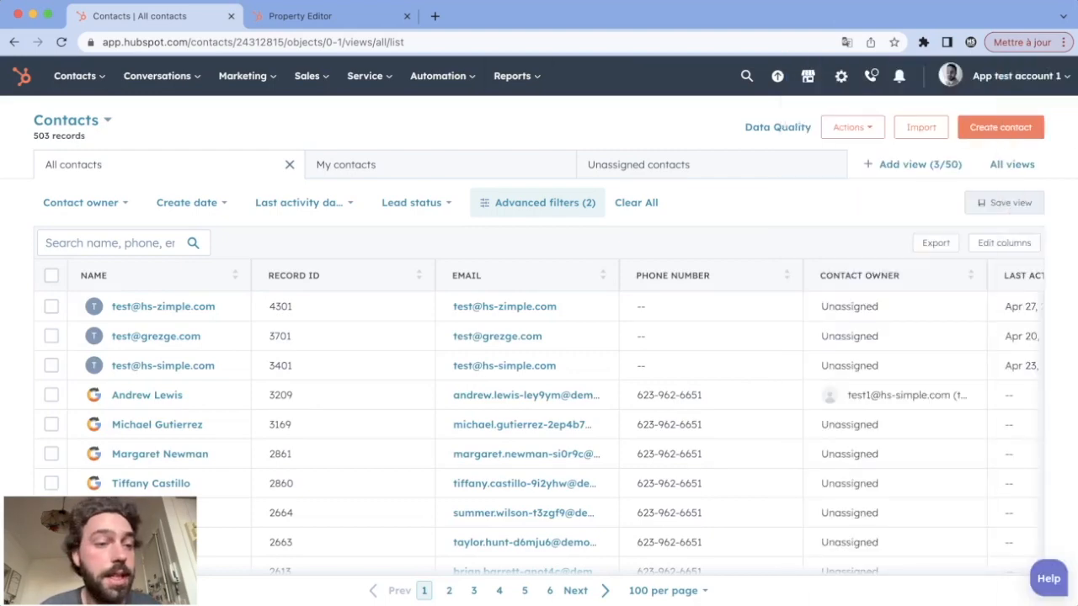
Select all records matching the current filters, including those beyond the current page
scroll(169, 483, down, 10)
scroll(168, 483, up, 10)
scroll(168, 483, down, 8)
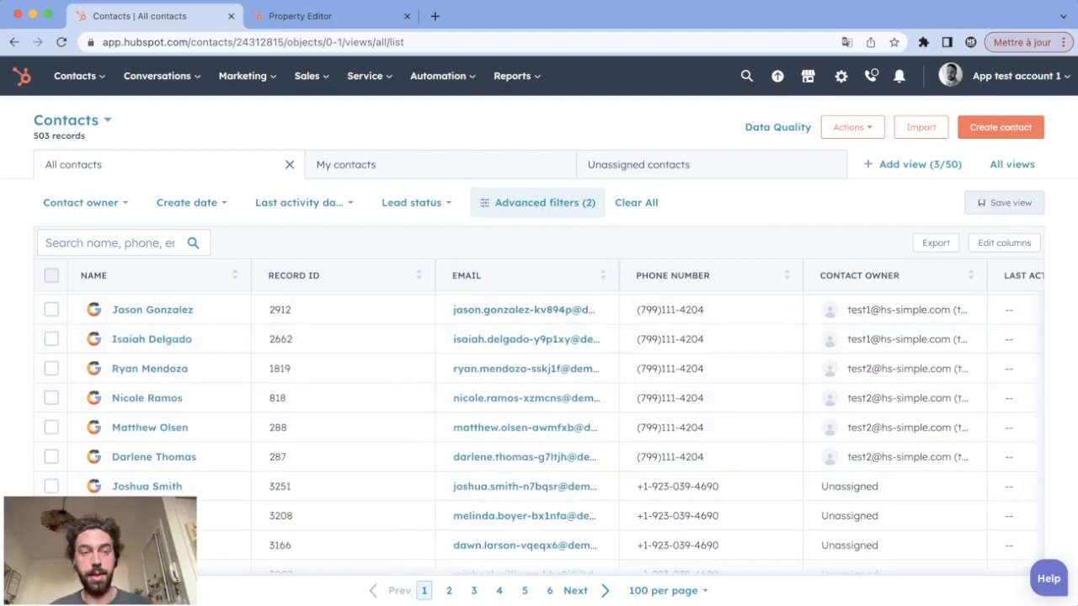
click(51, 275)
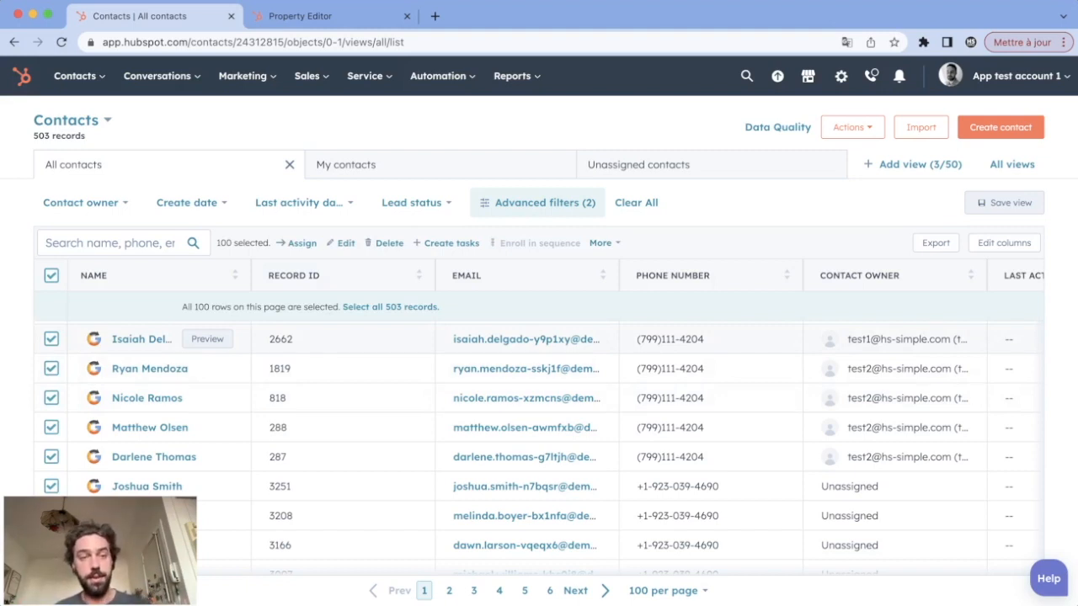
drag(86, 136, 34, 137)
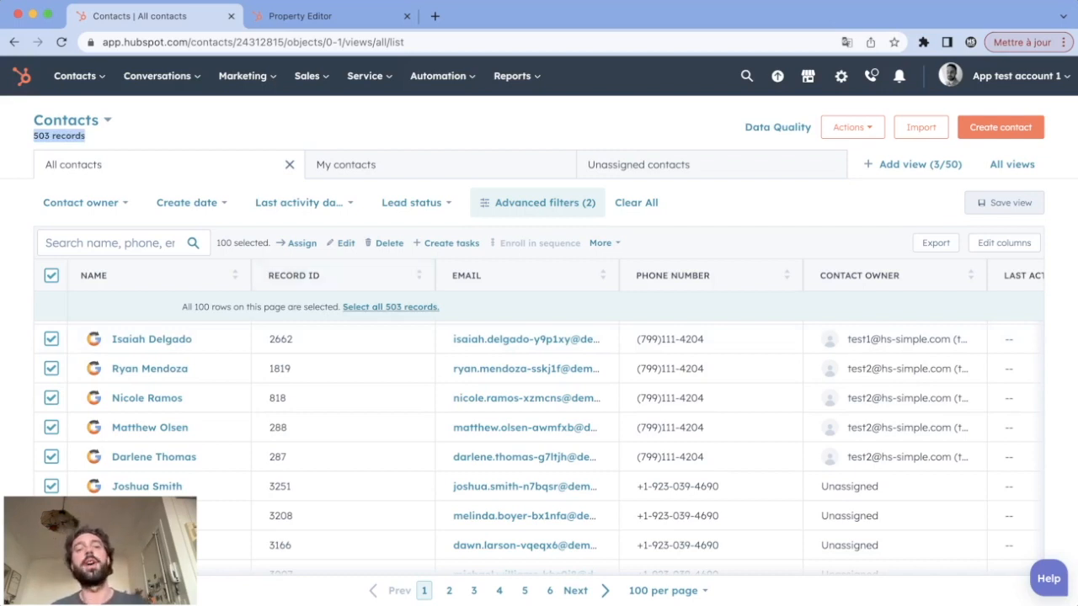
click(390, 307)
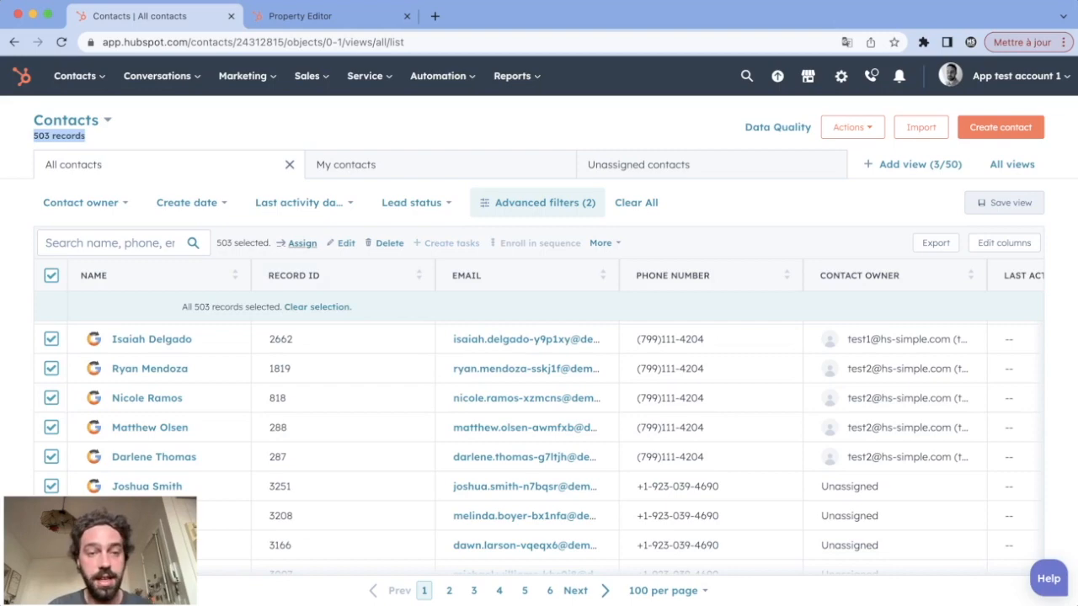
Review the owner choices for bulk assignment and the additional bulk actions for the selected contacts, without applying anything
click(303, 242)
click(538, 209)
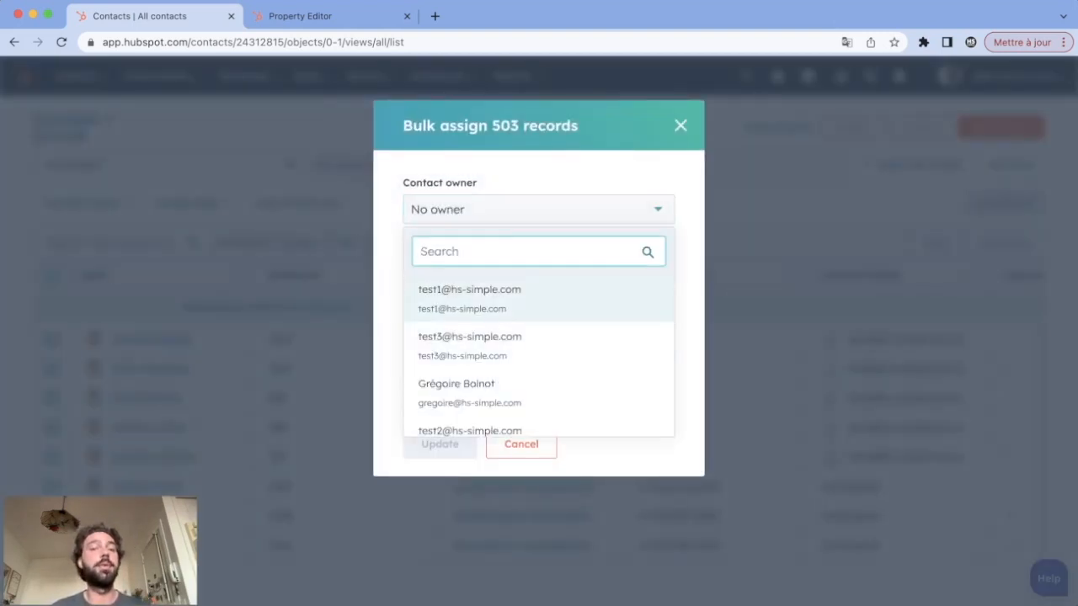
key(Escape)
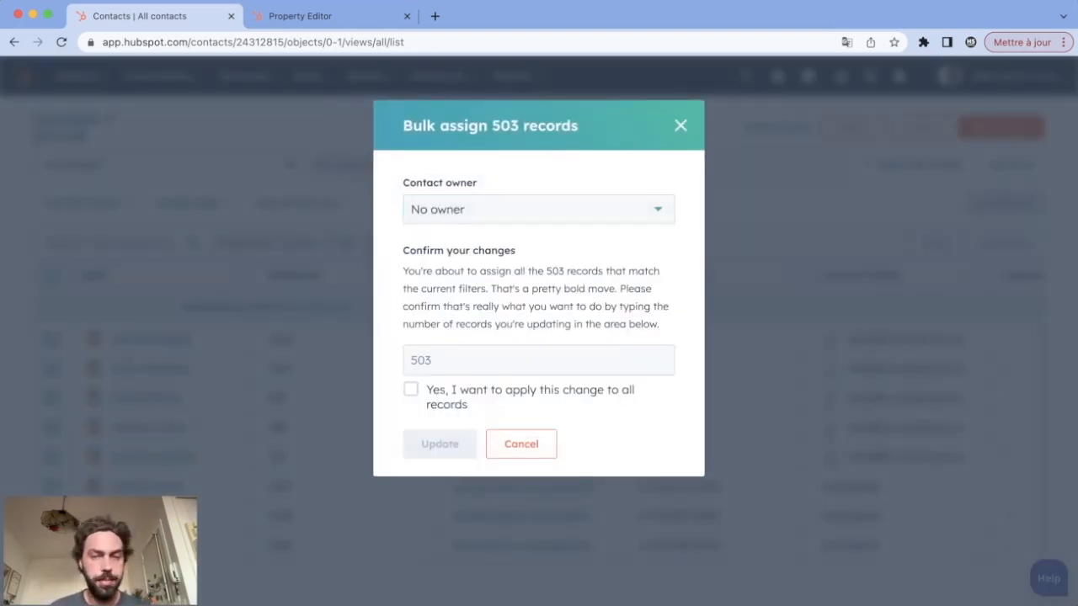
key(Escape)
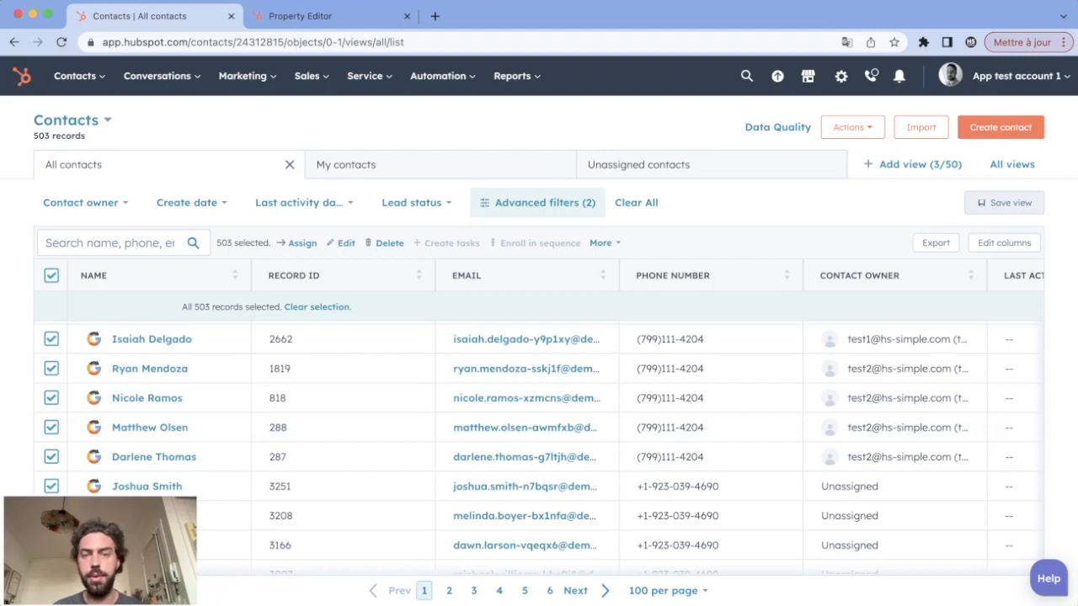
click(604, 244)
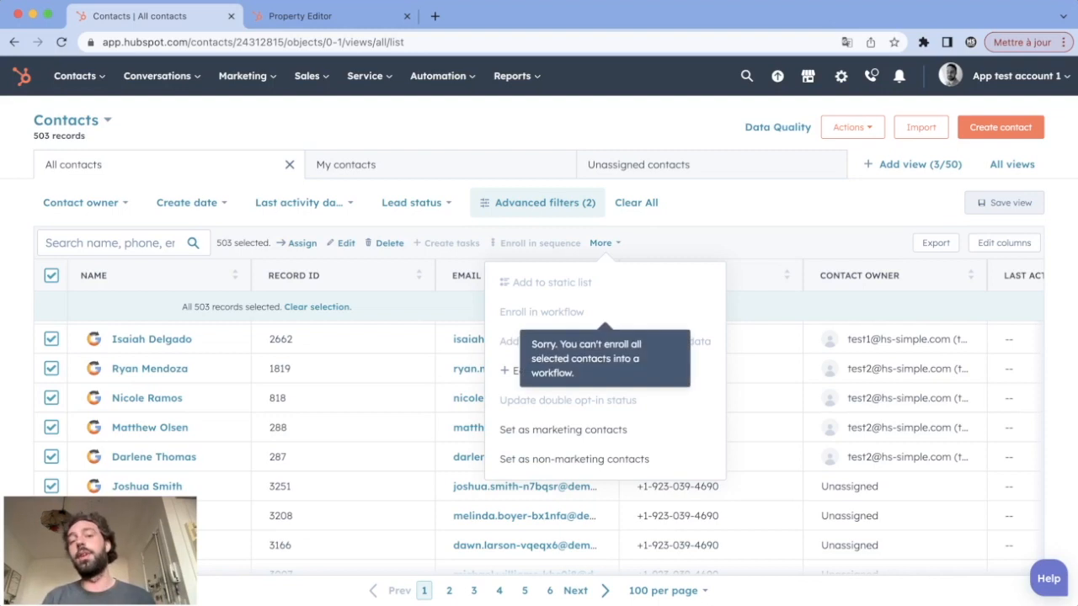
click(601, 243)
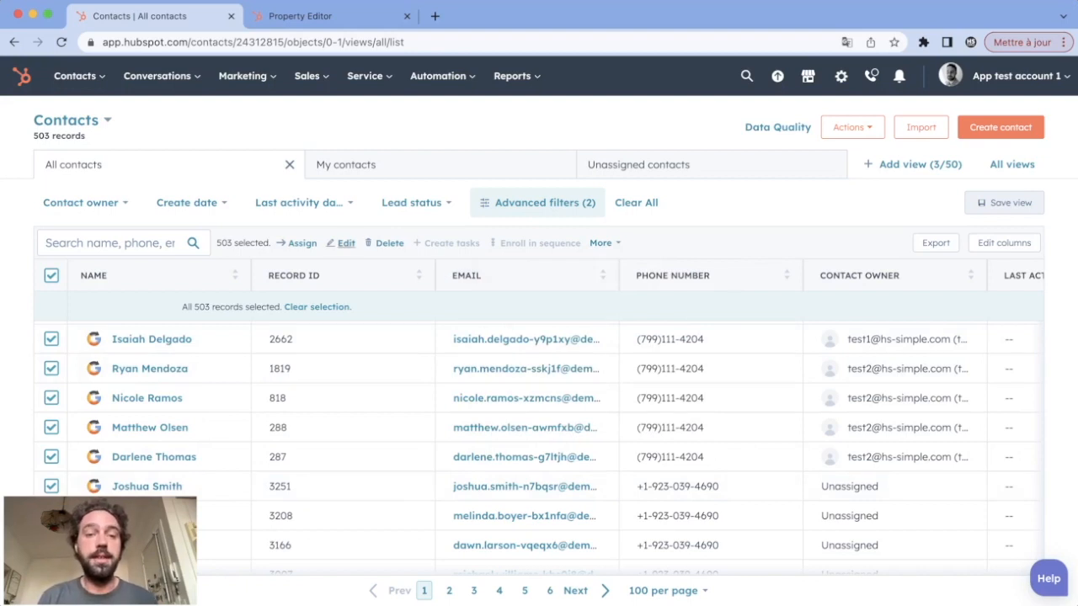
Fill in a bulk edit setting Lead Status to Unqualified, enter 503 as the record count and agree to apply it to all records
click(345, 242)
click(522, 209)
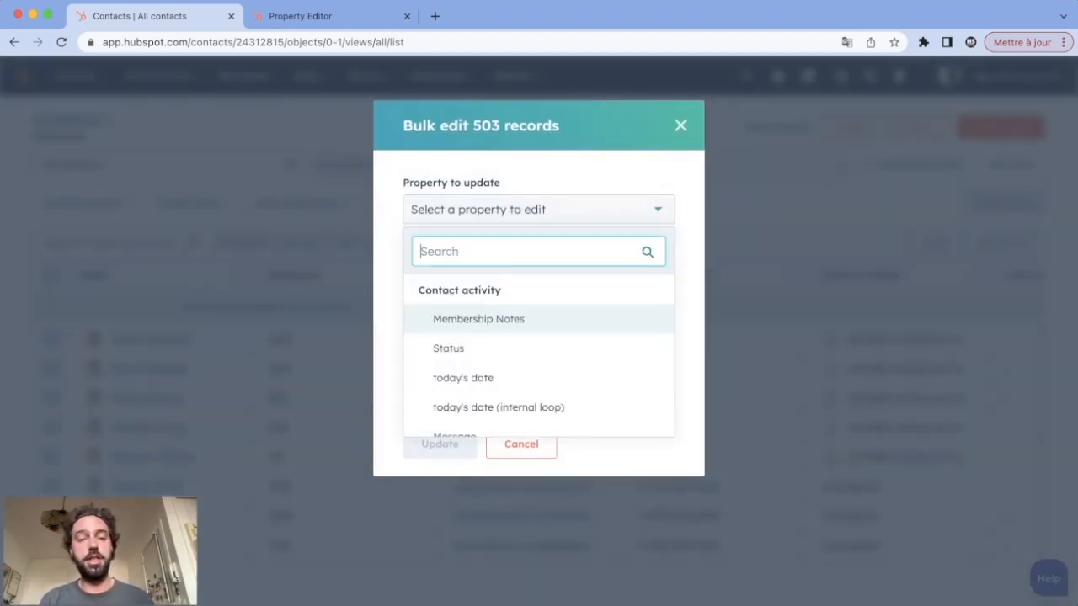
text(stat)
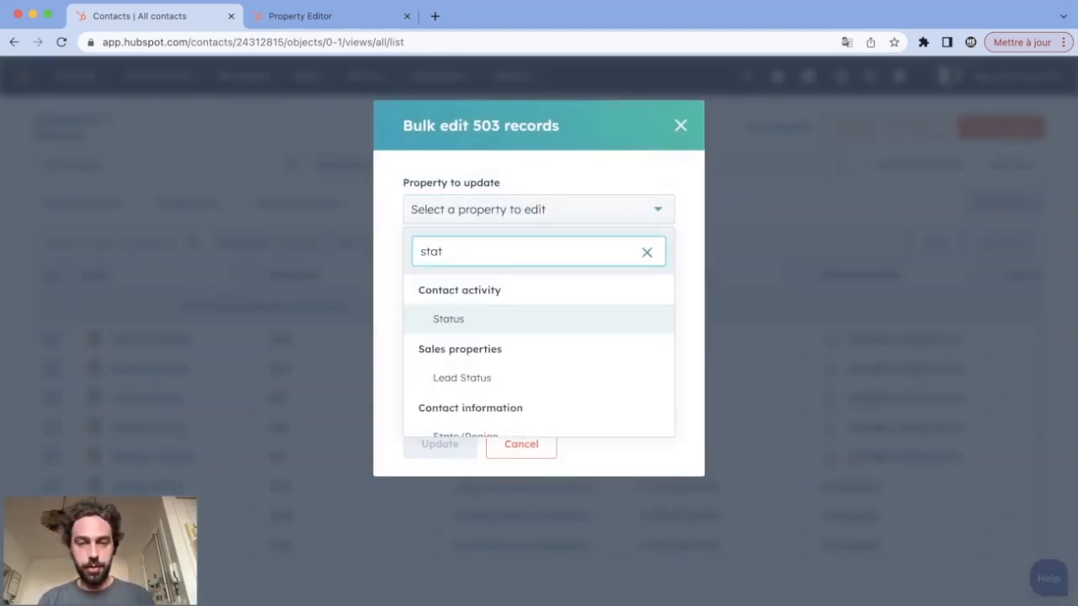
click(461, 378)
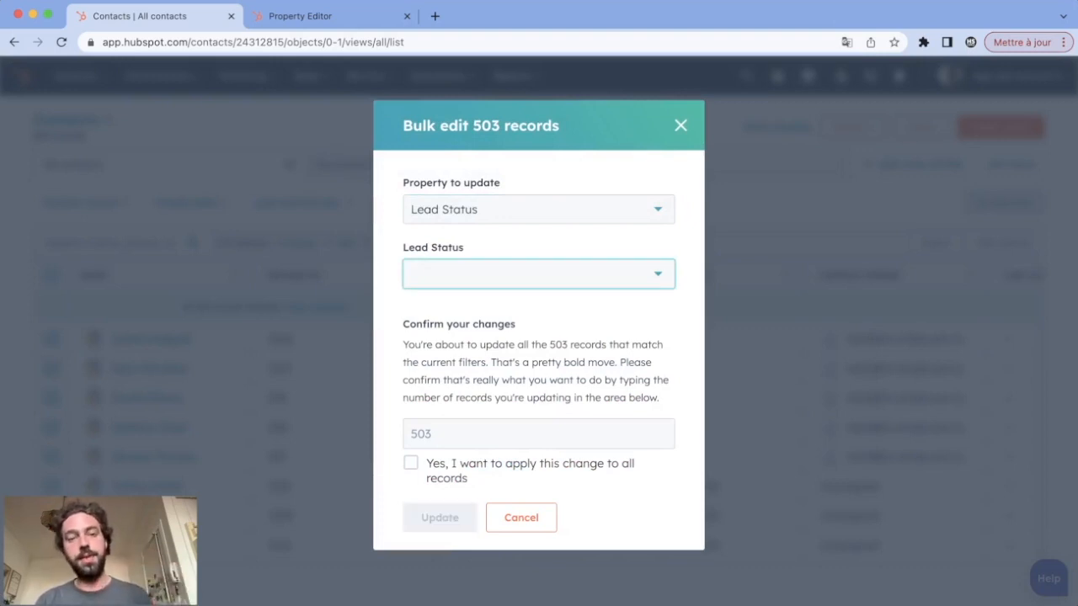
click(530, 273)
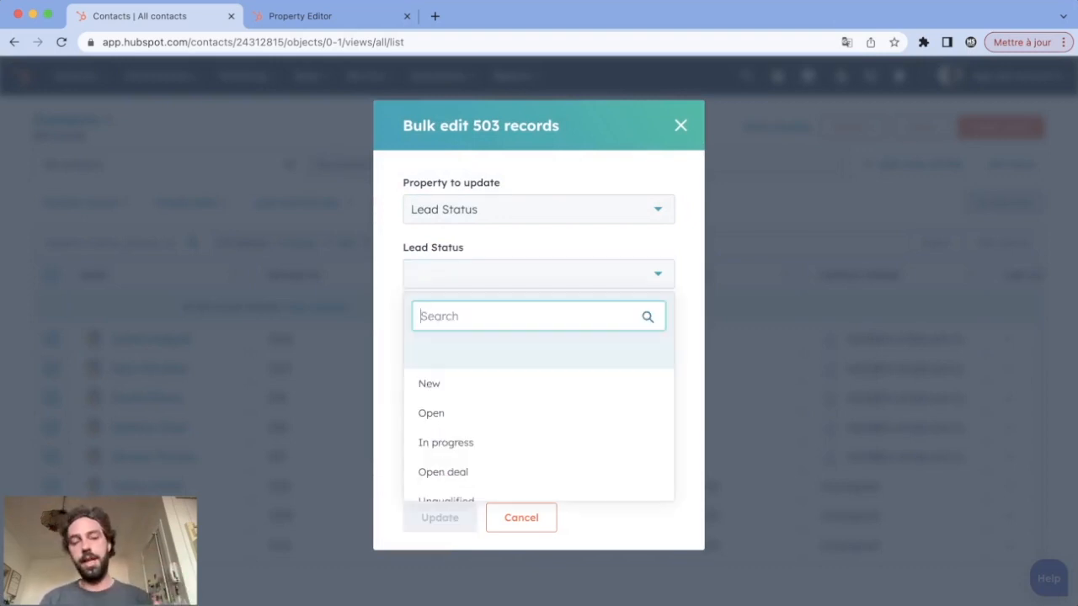
scroll(539, 421, down, 3)
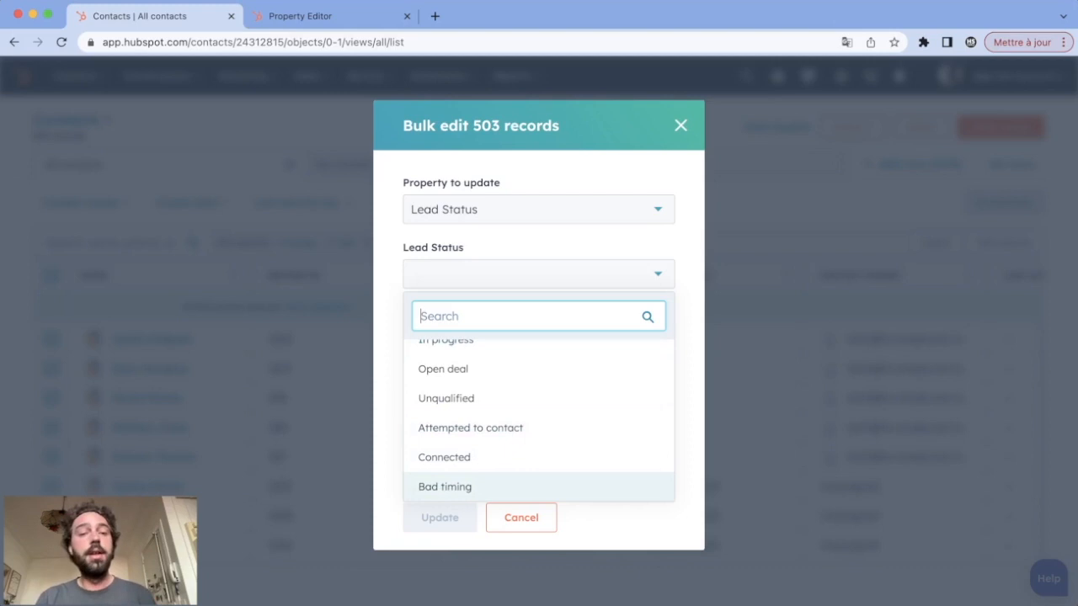
click(446, 398)
click(538, 434)
text(503)
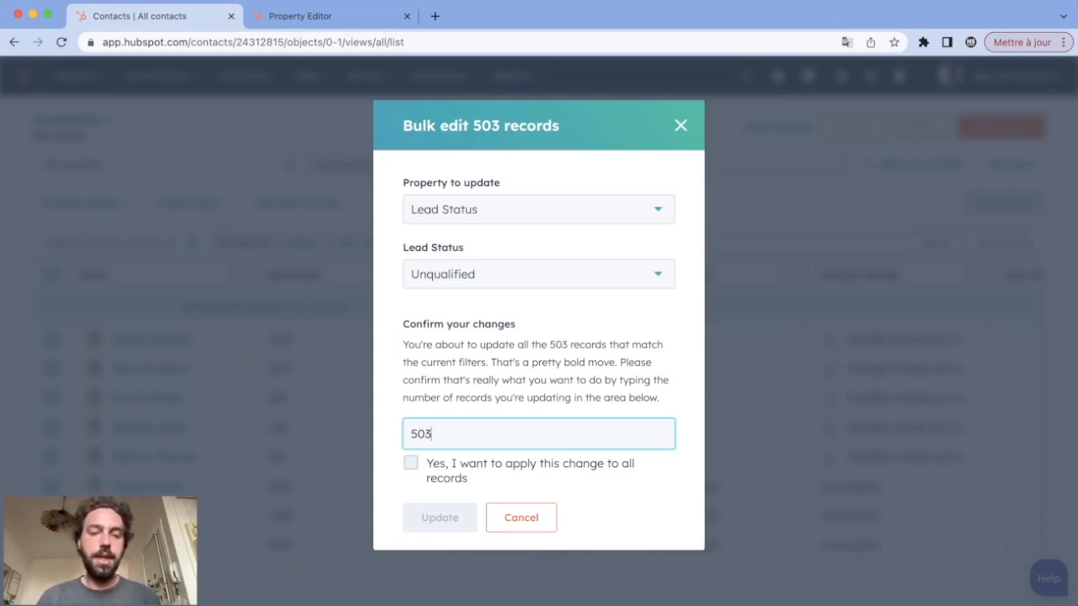
click(411, 463)
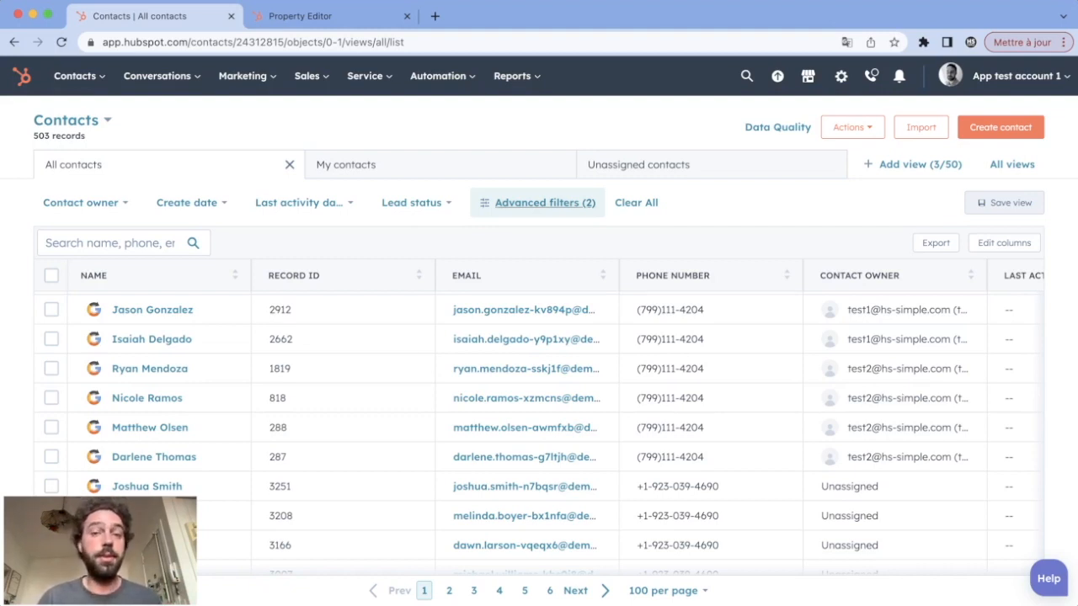
Add an advanced Contact owner filter for the first listed test account, apply it and select all matching contacts
click(539, 203)
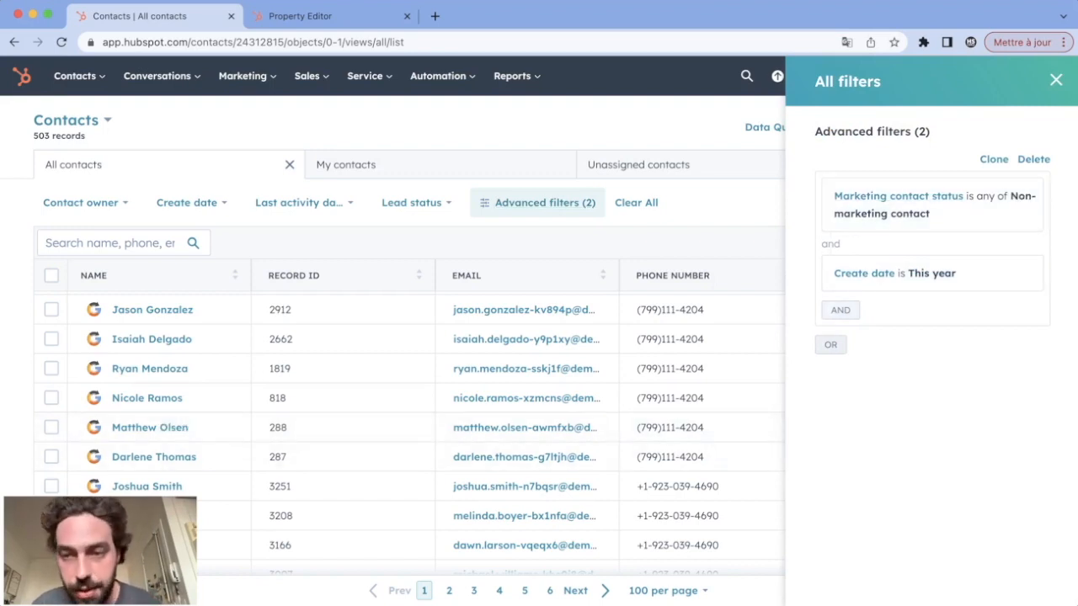
click(840, 310)
click(854, 241)
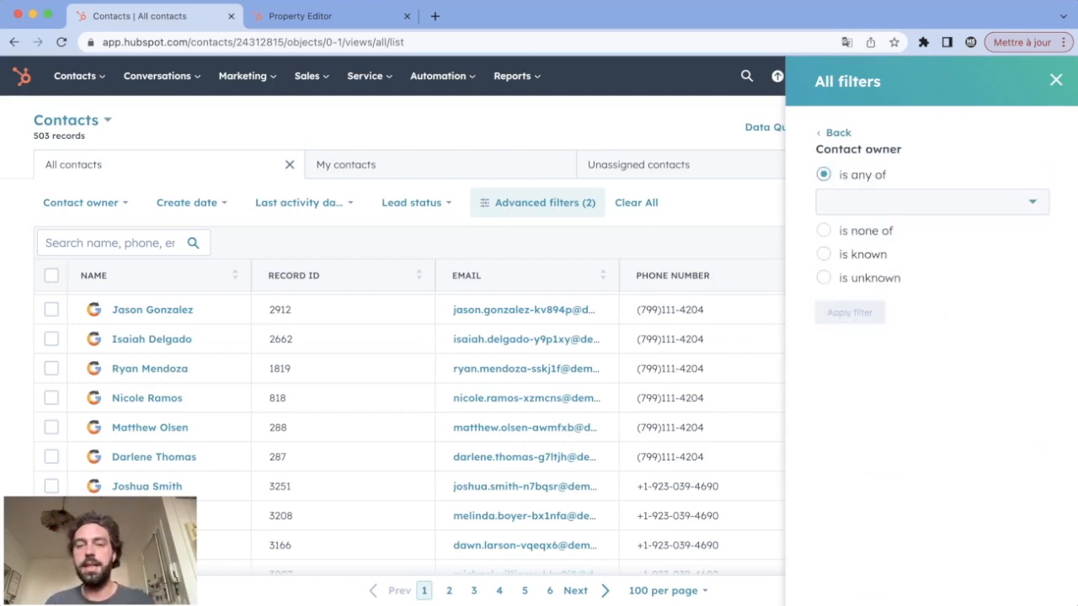
click(926, 202)
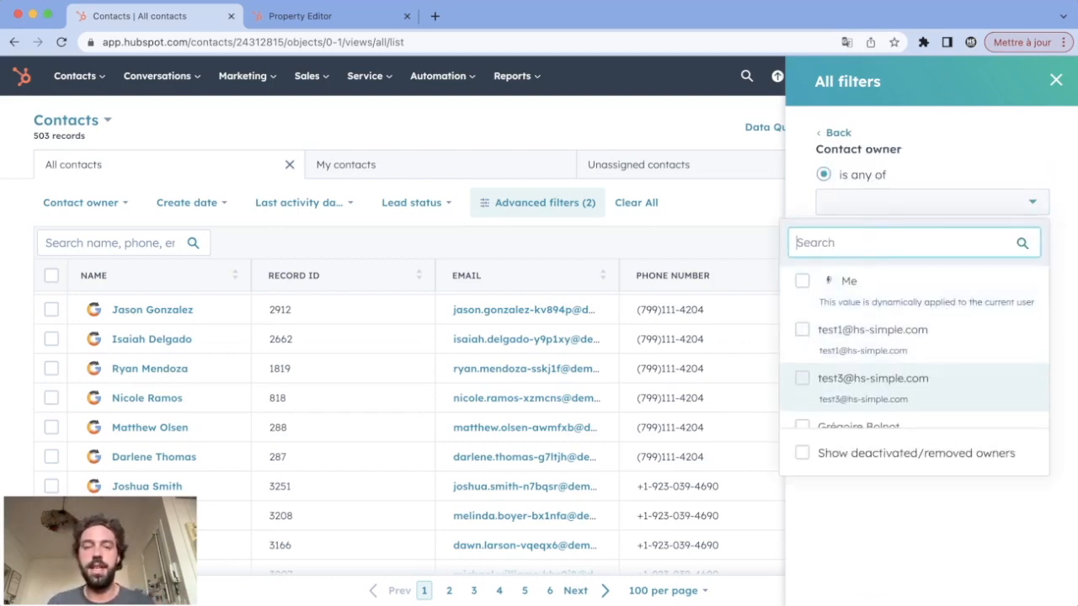
click(802, 378)
click(801, 381)
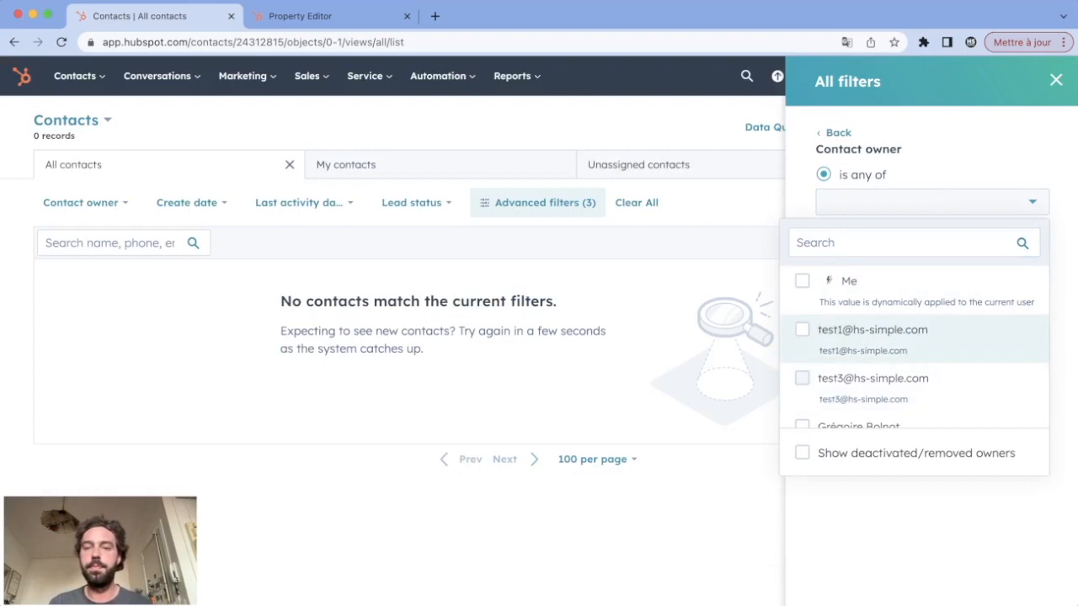
click(801, 333)
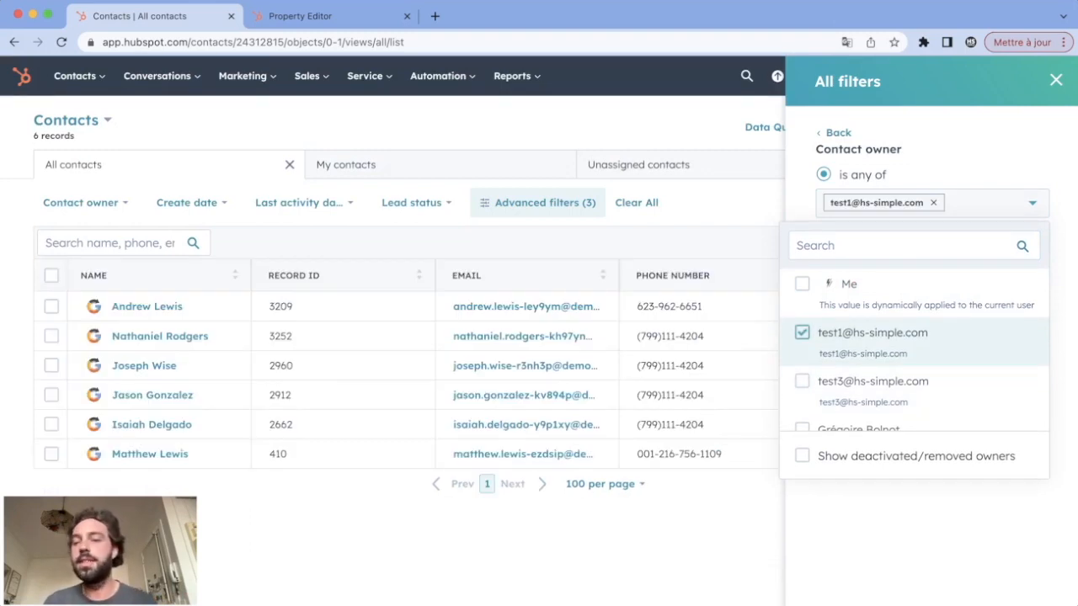
key(Escape)
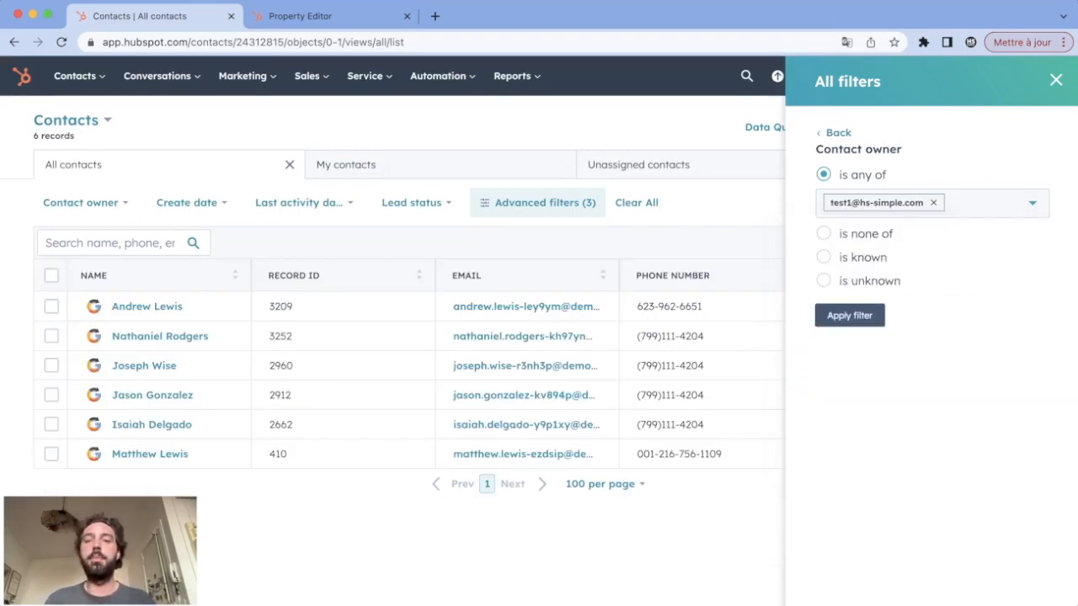
click(849, 315)
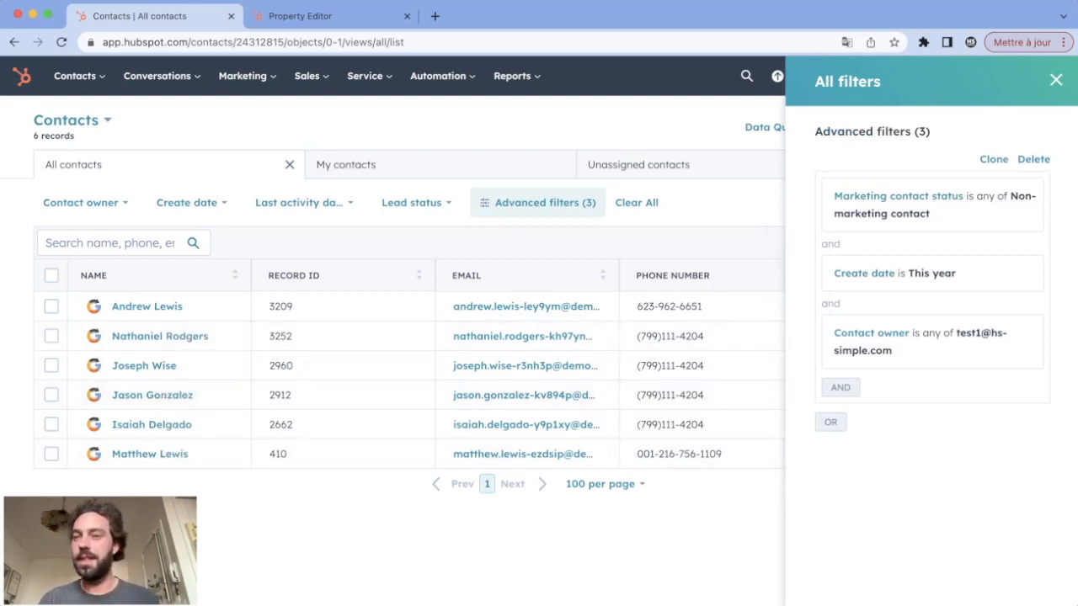
key(Escape)
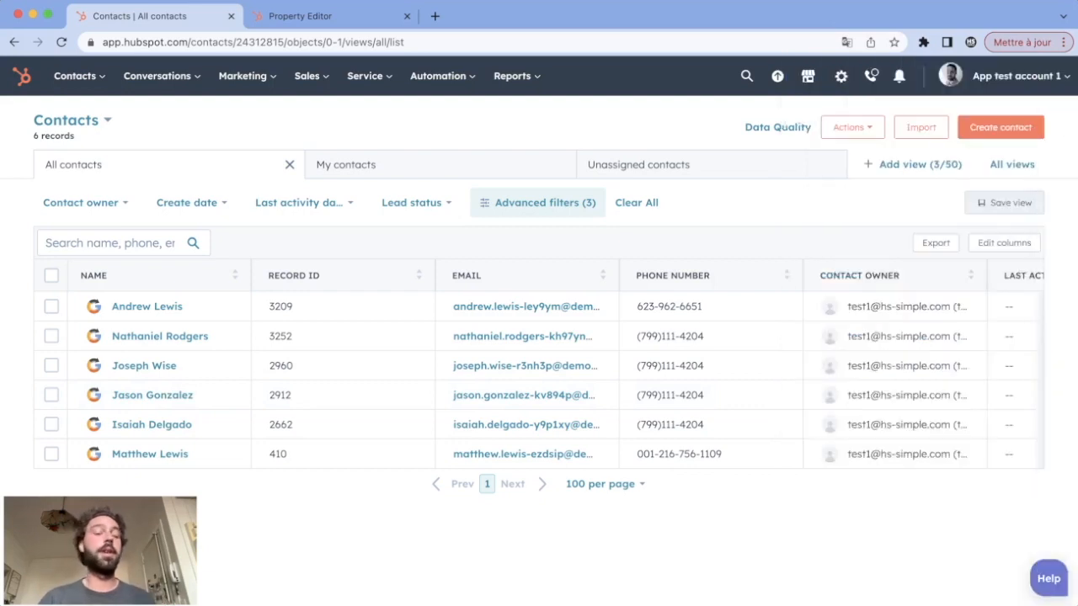
click(51, 276)
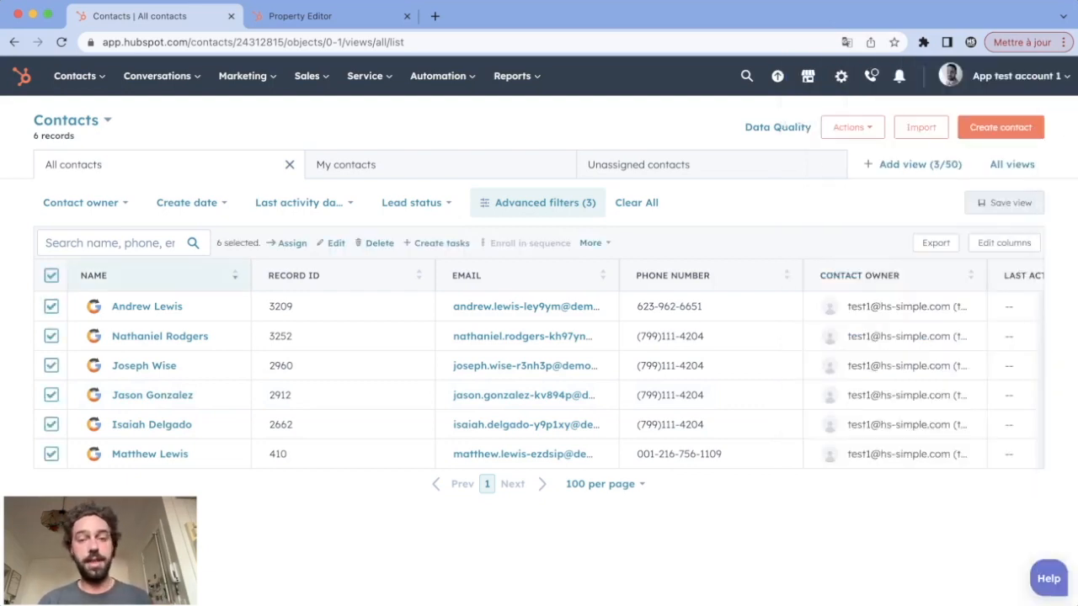
Add the selected contacts to the static list "test 3"
click(595, 243)
click(542, 283)
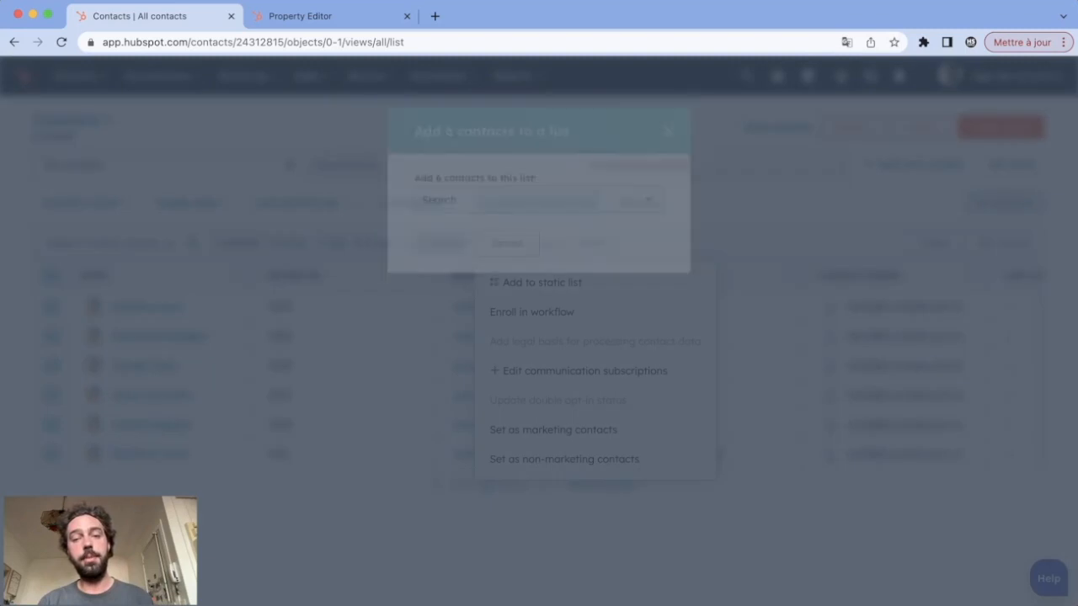
click(539, 201)
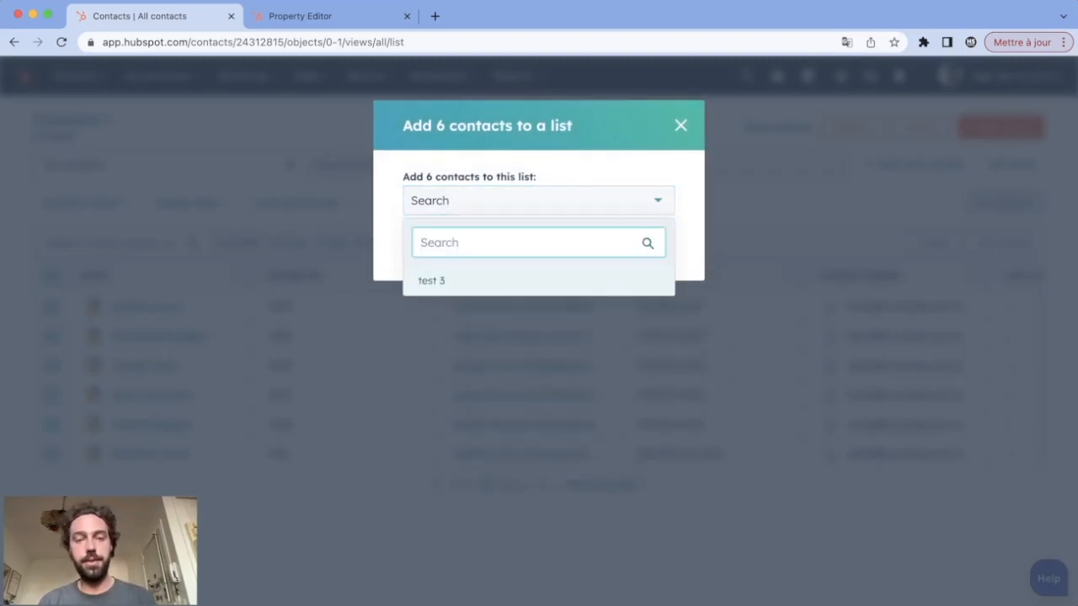
click(539, 281)
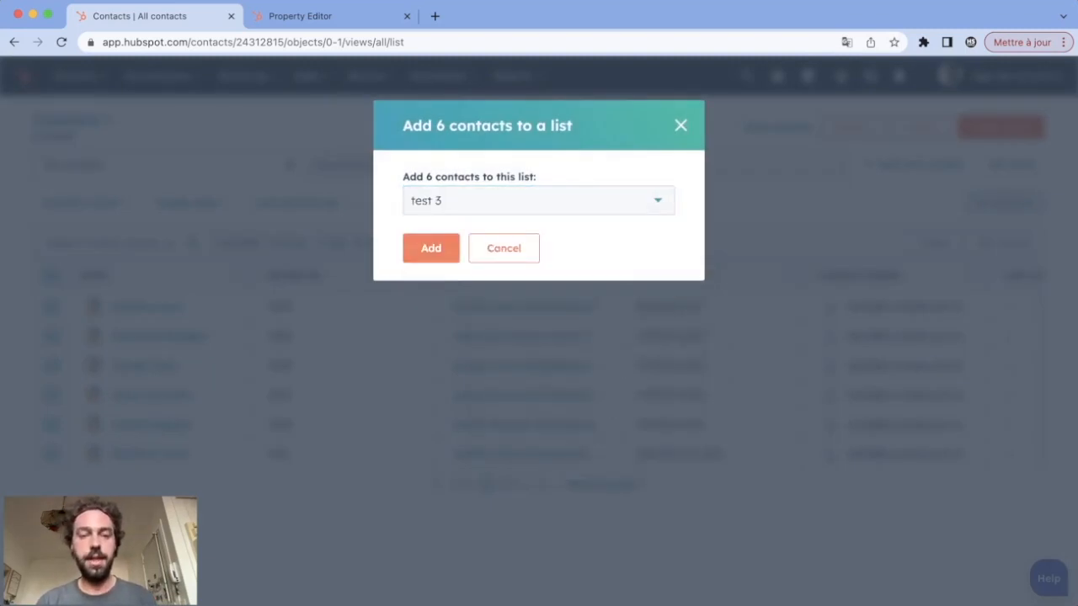
click(431, 249)
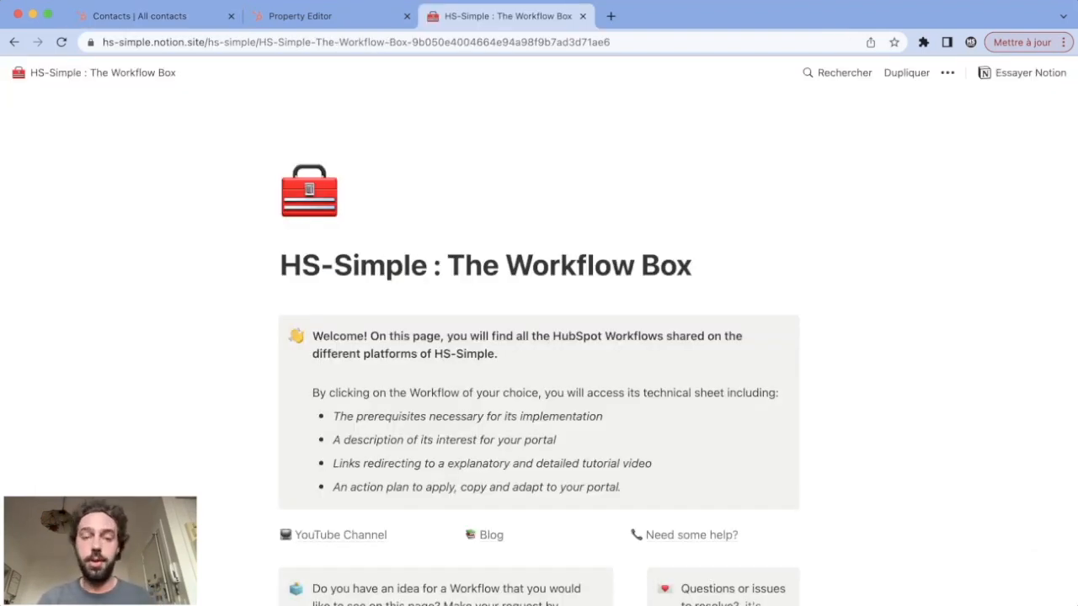
Switch to the Workflow Box page in Notion, open the guide on automating lead assignment without Sales Hub Pro, and review its purpose, links and prerequisites
scroll(538, 337, down, 10)
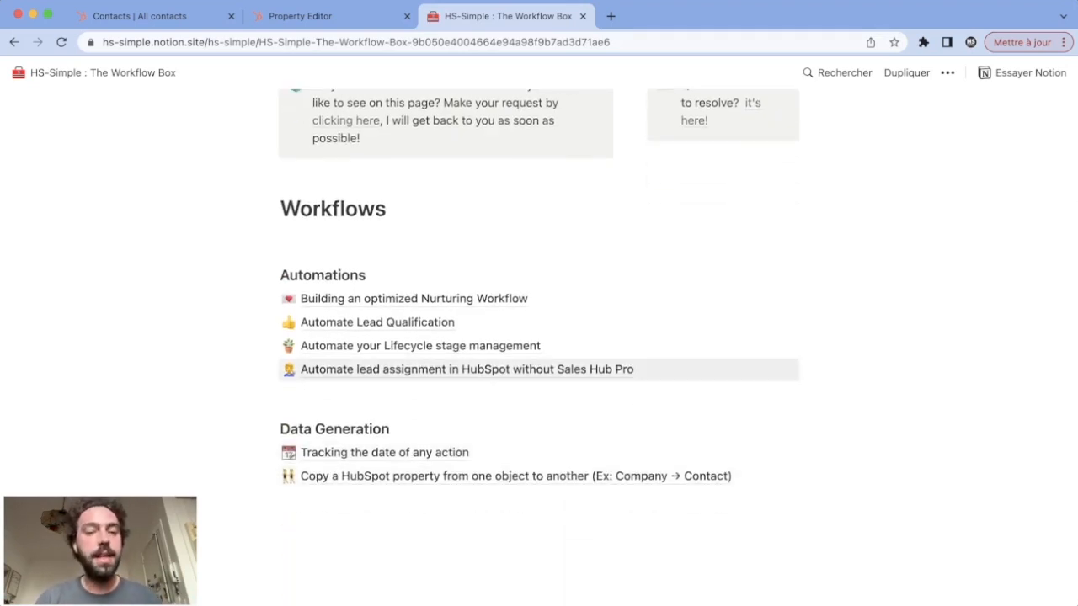
click(467, 369)
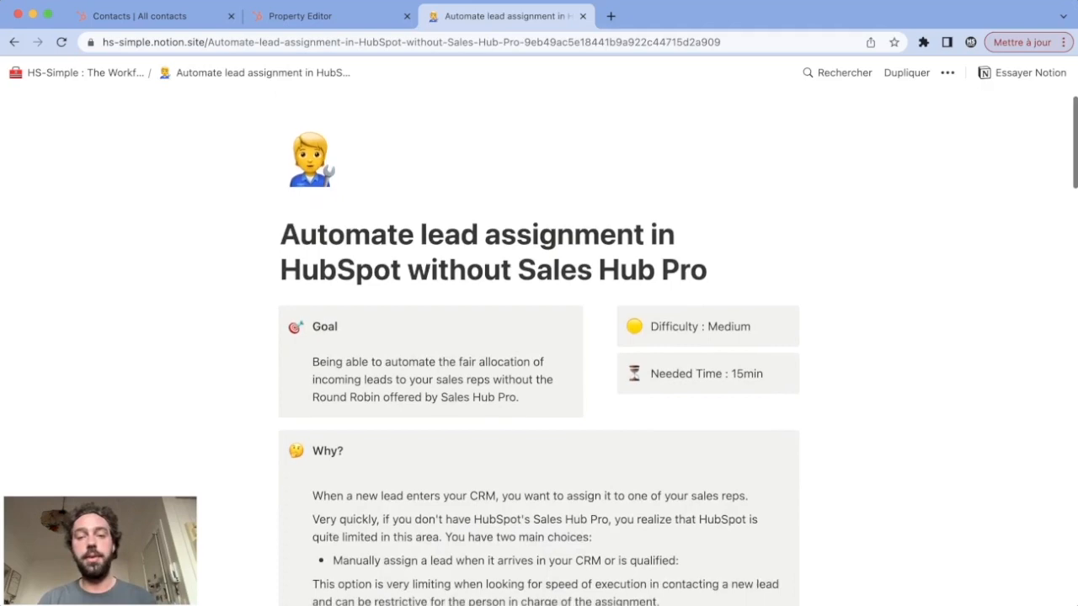
scroll(539, 337, down, 2)
scroll(539, 336, down, 8)
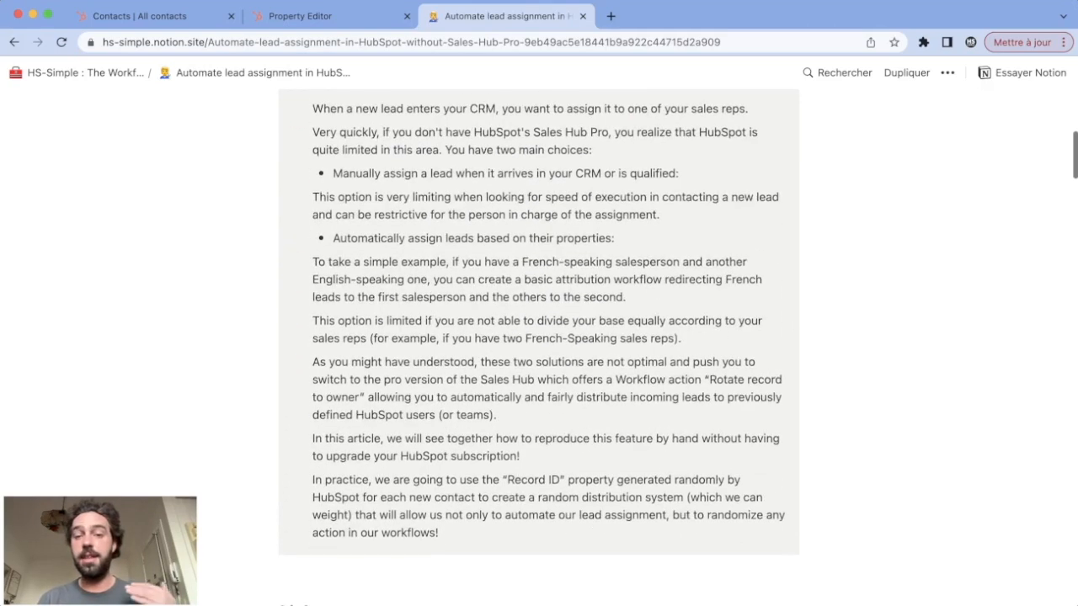
scroll(539, 337, down, 1)
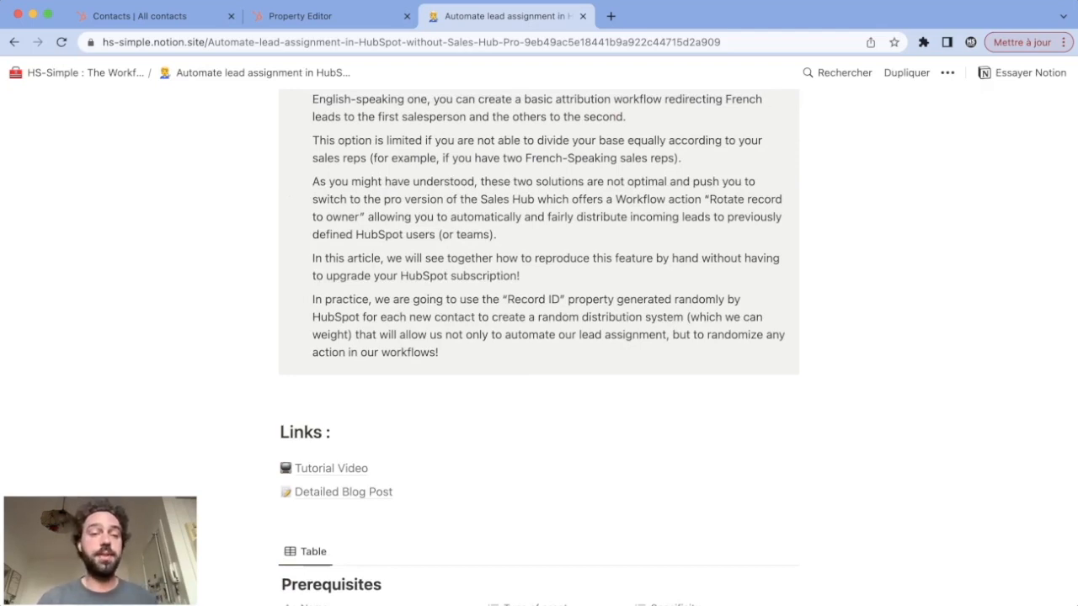
scroll(538, 337, down, 4)
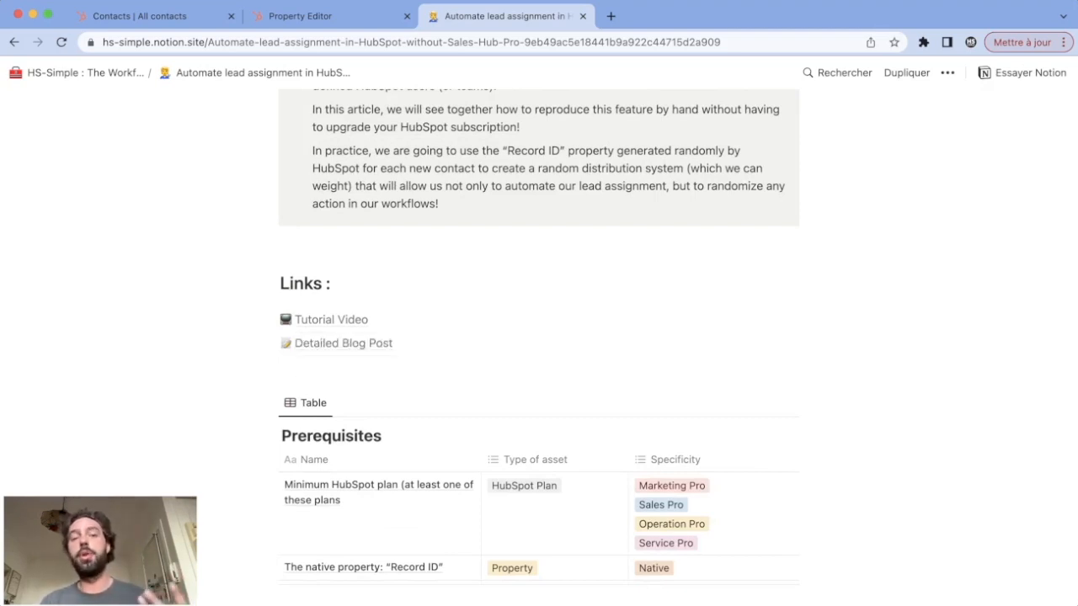
scroll(539, 337, down, 2)
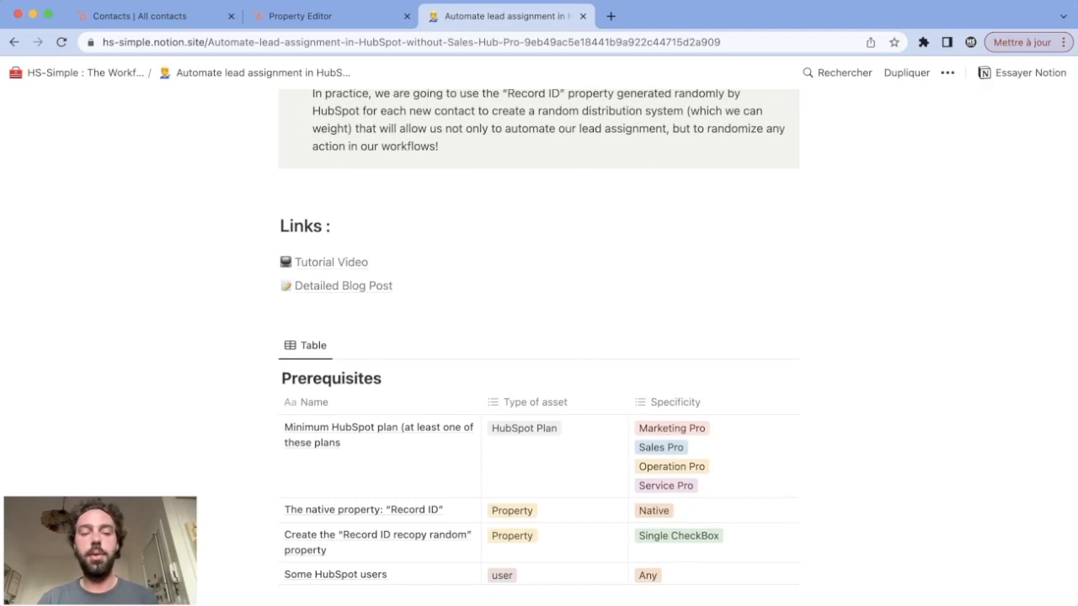
scroll(539, 337, down, 3)
scroll(539, 337, down, 3)
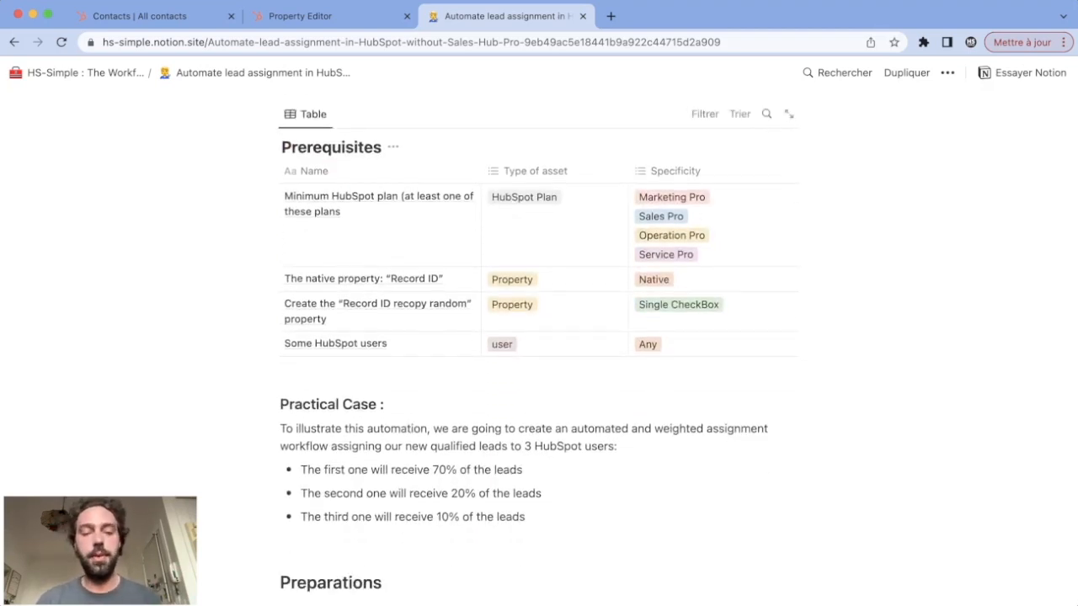
Examine the guide's practical case, preparations, enrollment triggers and branch-building instructions, collapsing the section on defining users and weighting
scroll(538, 337, down, 4)
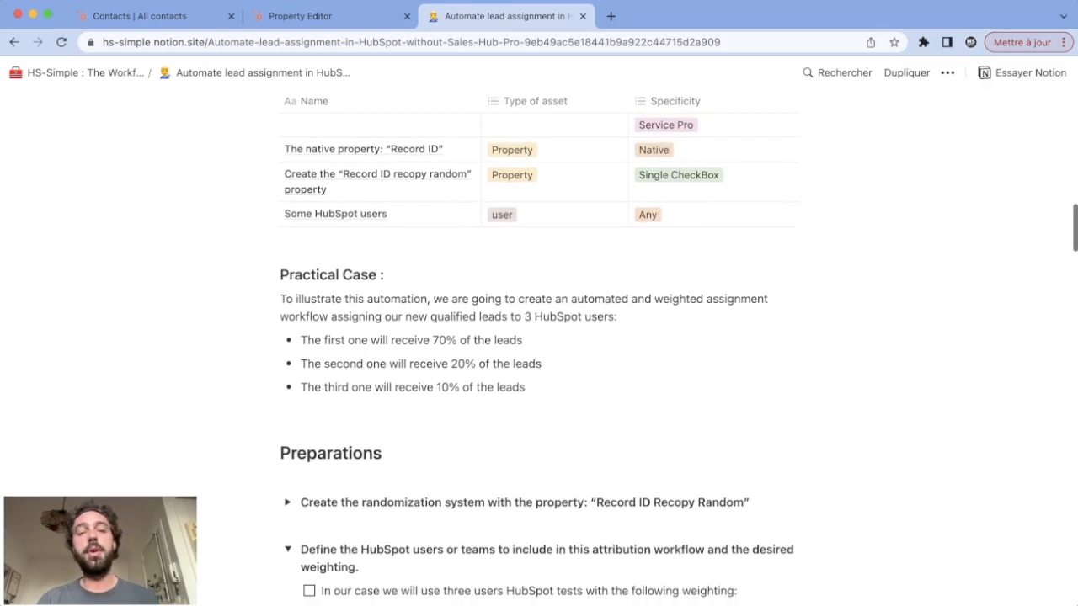
scroll(539, 337, down, 4)
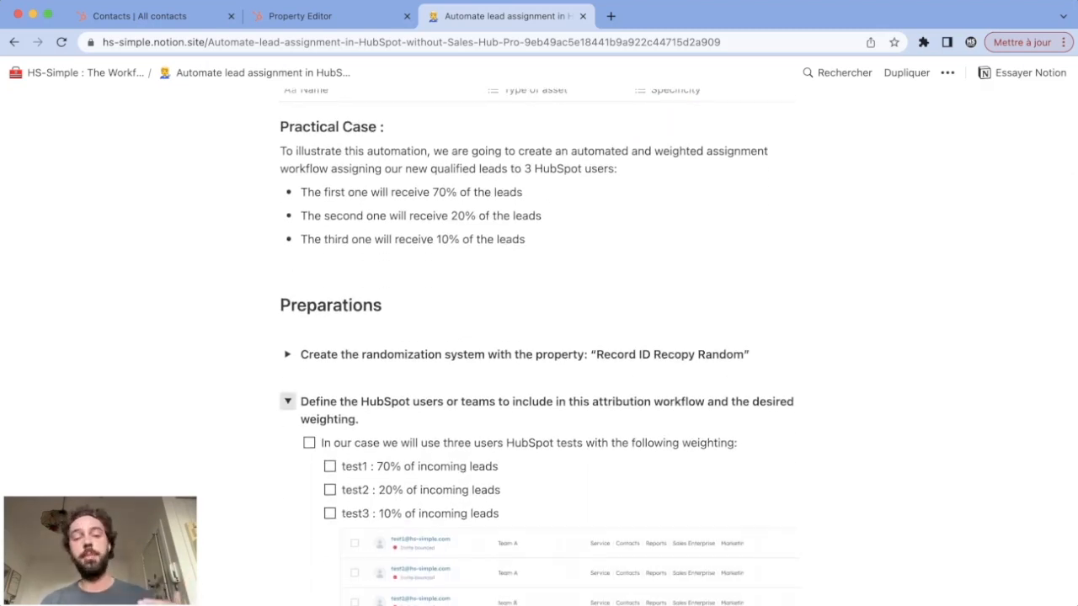
click(287, 401)
scroll(287, 401, down, 1)
scroll(539, 337, down, 20)
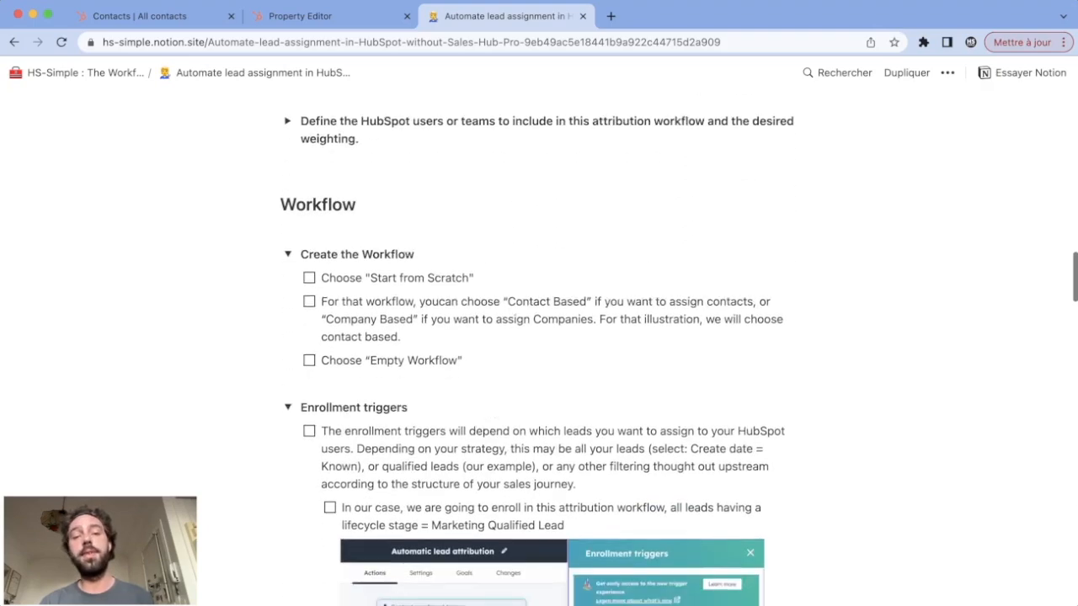
scroll(538, 337, down, 8)
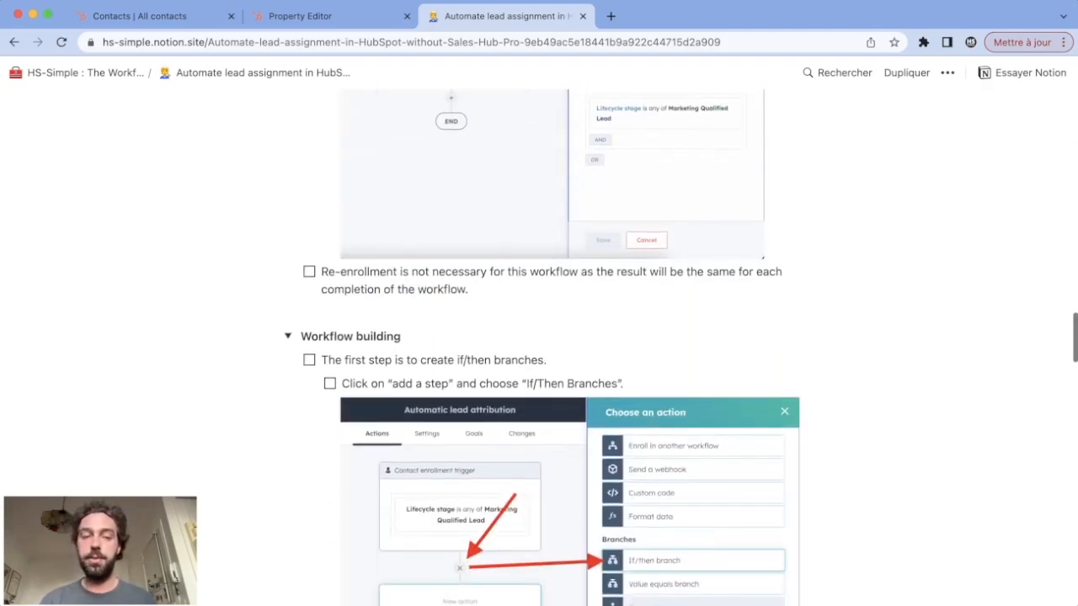
scroll(539, 337, down, 9)
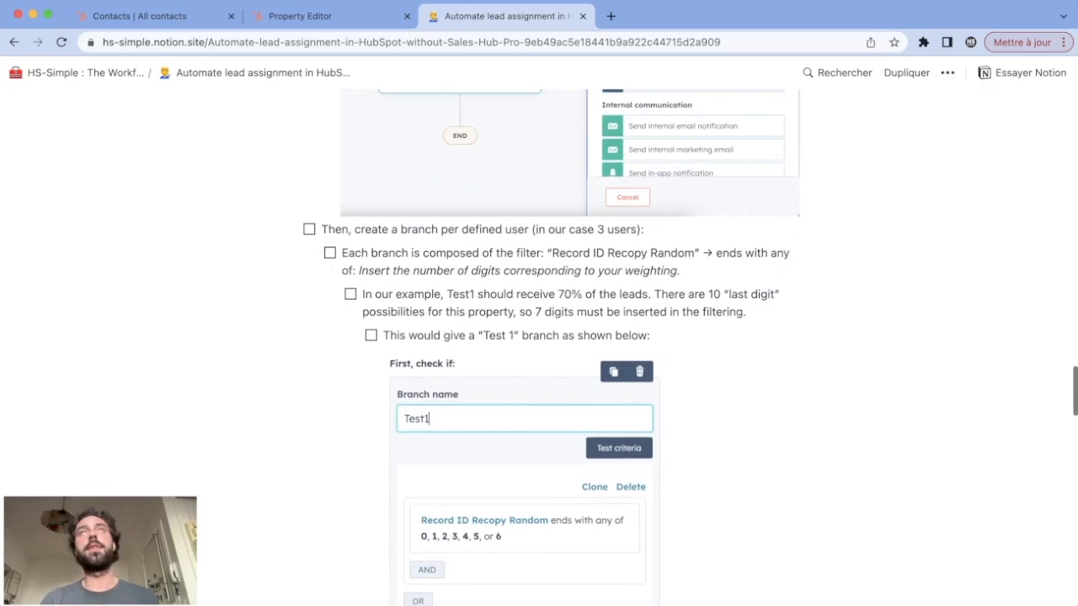